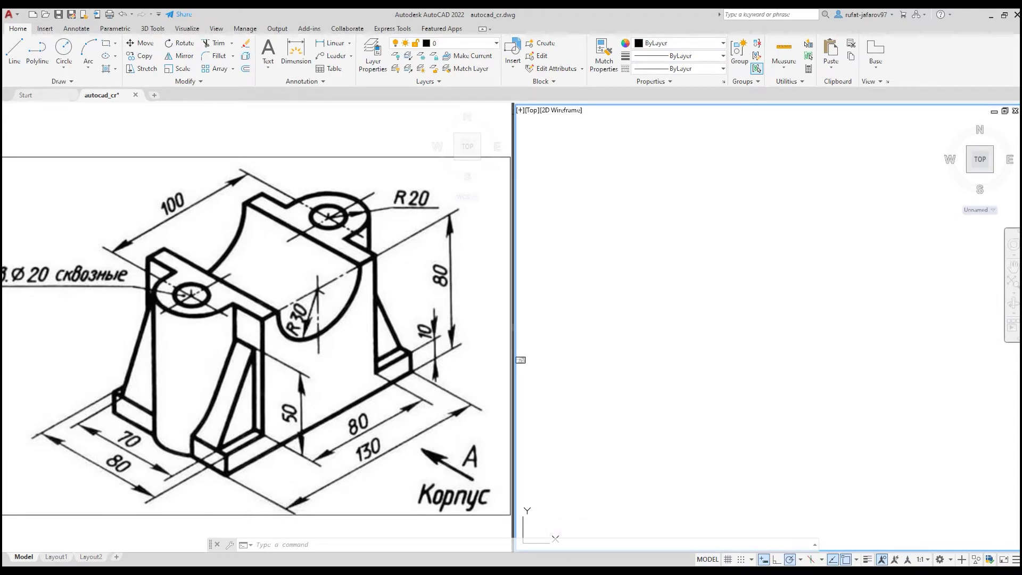
Step: Switch the right viewport from Top to the Left view, then reactivate the reference sketch viewport
left_click(166, 281)
left_click(734, 228)
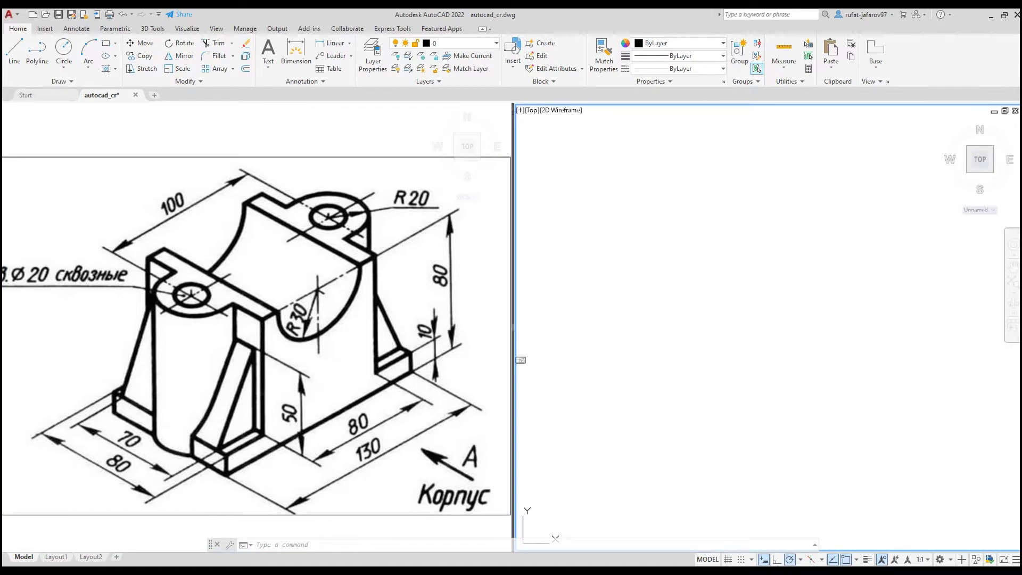
left_click(662, 217)
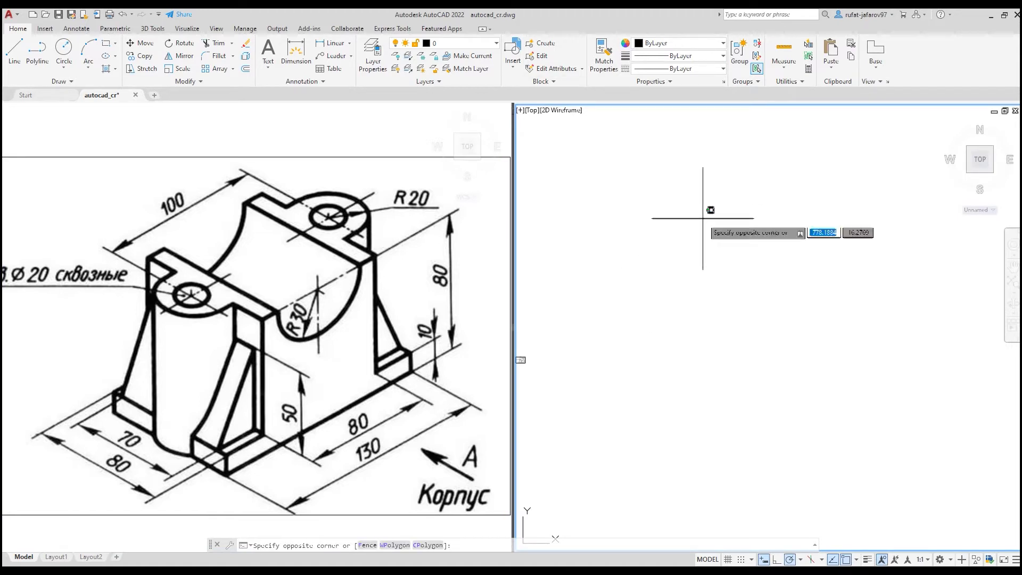
left_click(531, 110)
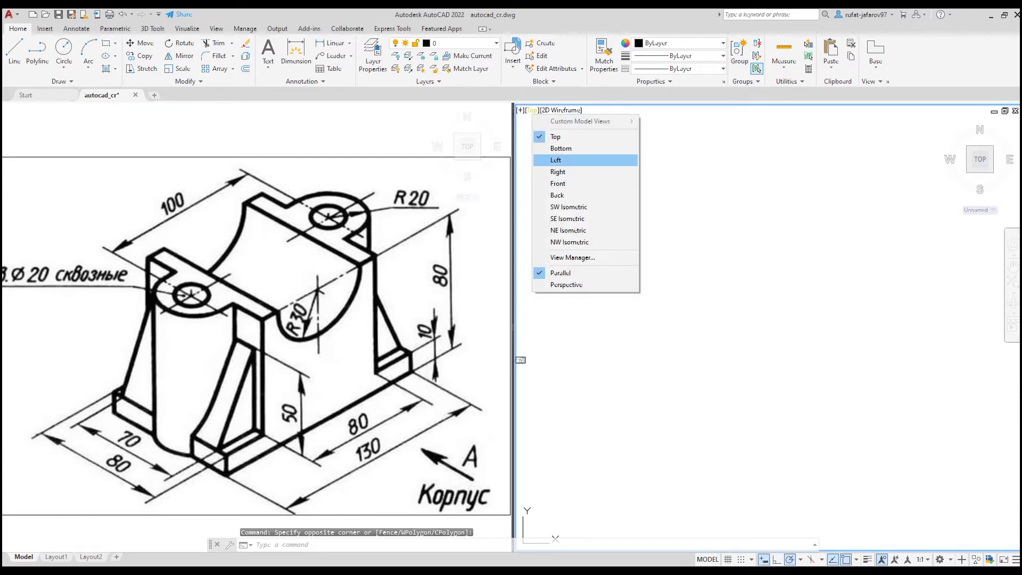
left_click(557, 154)
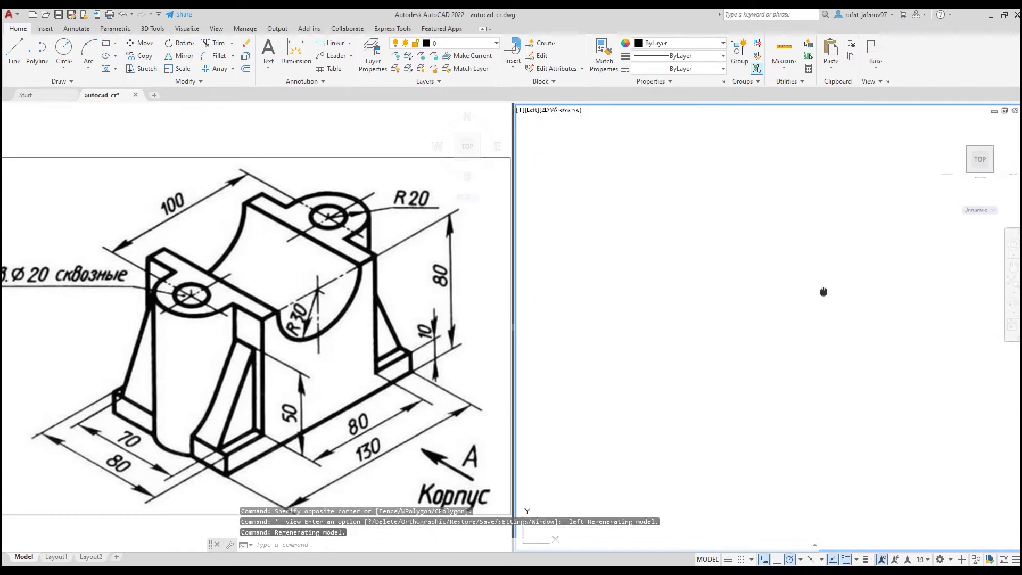
left_click(368, 369)
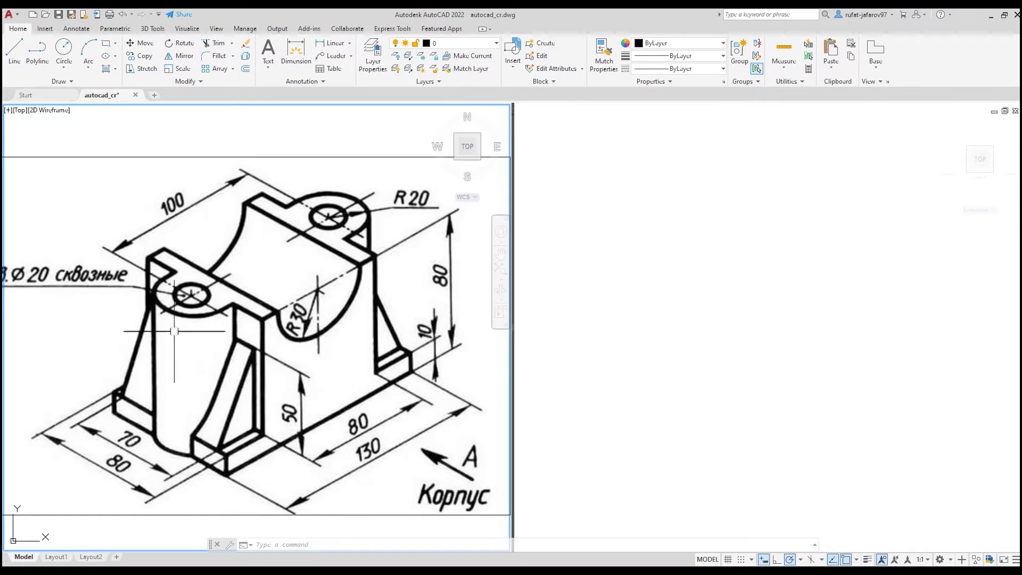
Step: Draw an 80 × 80 square in the right viewport and centre it in view
left_click(106, 43)
left_click(703, 234)
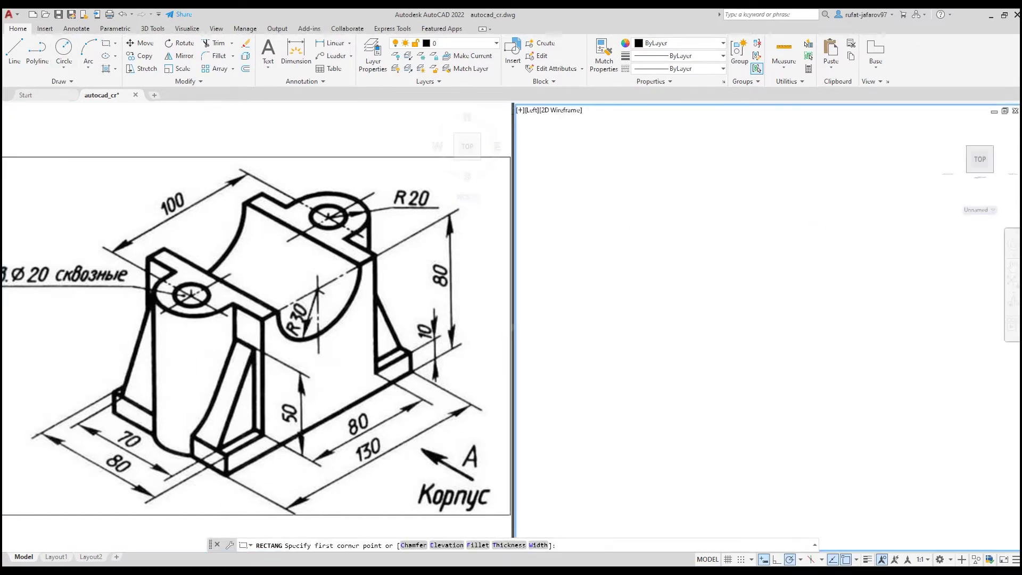
key("Escape")
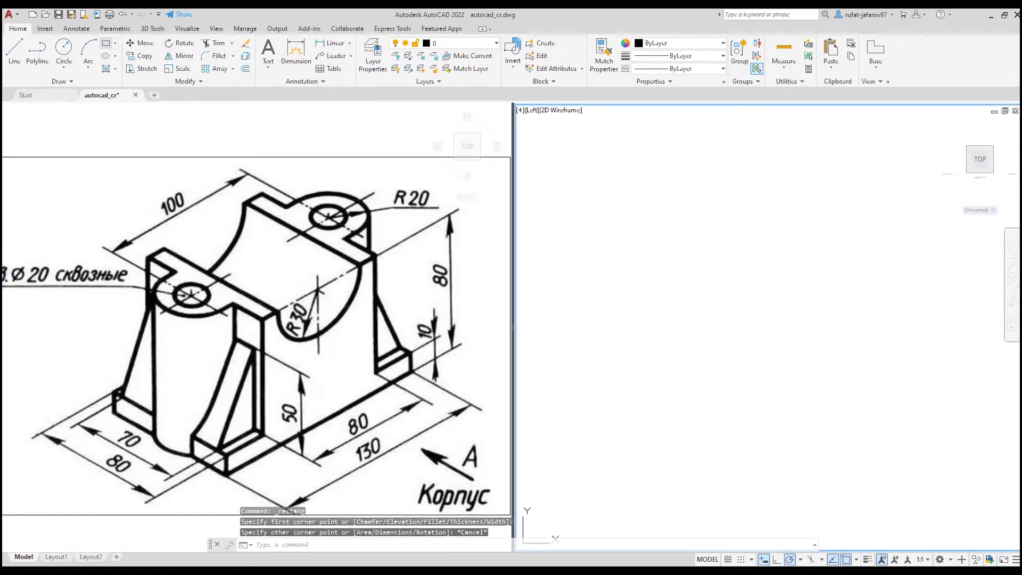
key("Return")
left_click(737, 269)
type("d")
key("Return")
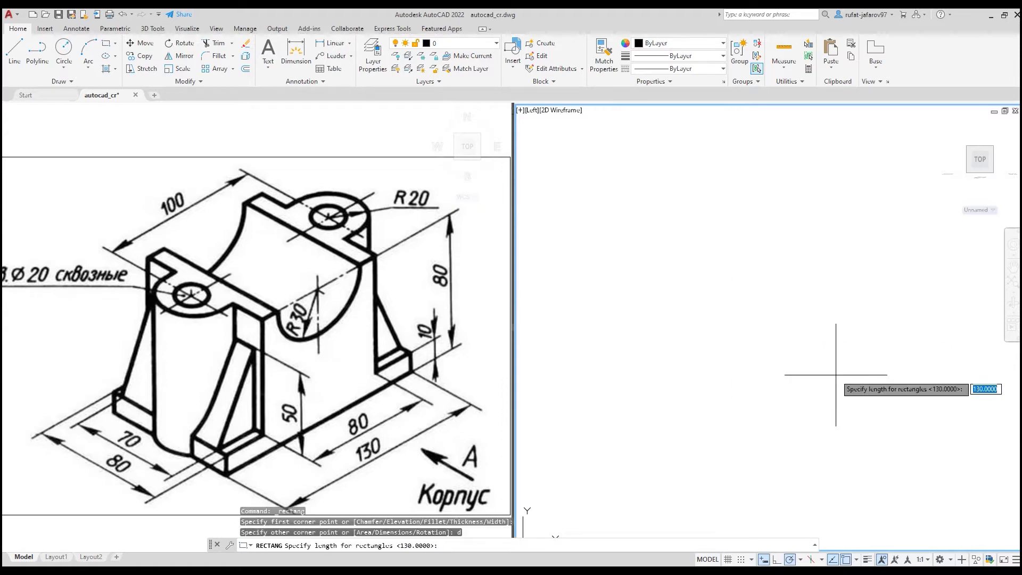
type("80")
key("Return")
key("Return")
left_click(835, 379)
scroll(834, 381, "down", 2)
middle_click_drag(736, 291, 810, 347)
scroll(713, 353, "down", 2)
middle_click_drag(714, 354, 802, 302)
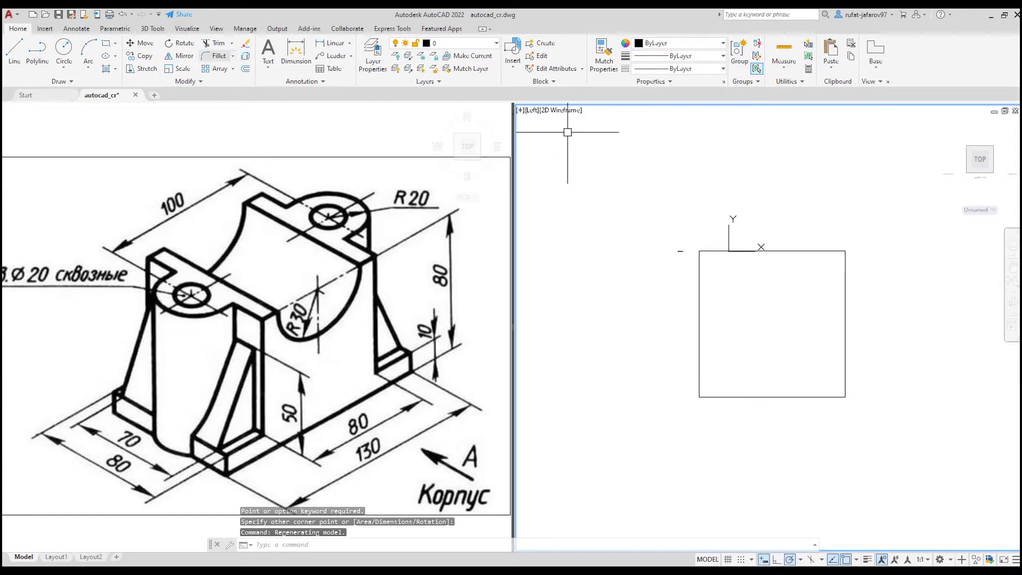
Step: Draw a 130 × 10 strip below the square and select it
key("space")
left_click(659, 419)
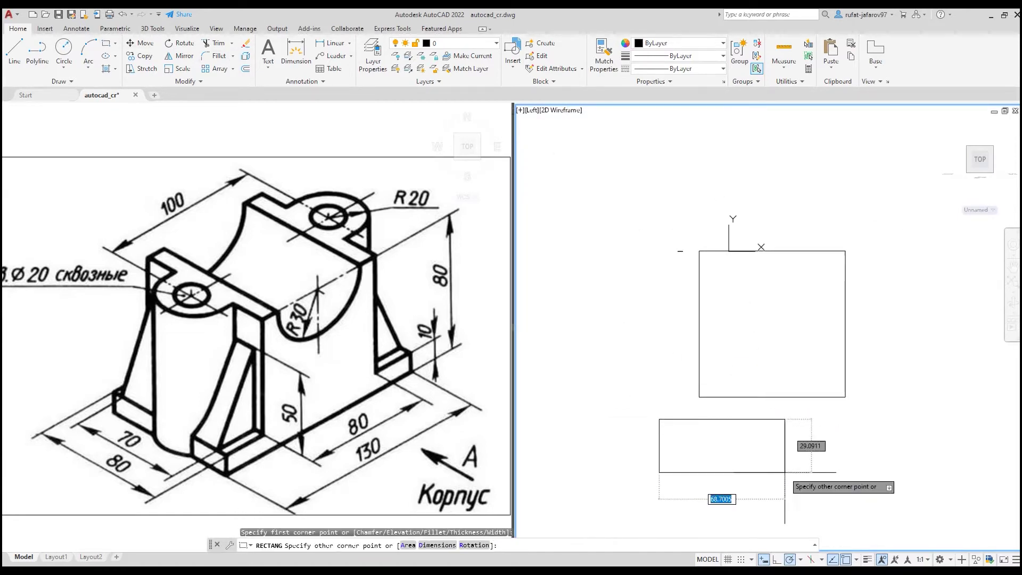
type("d")
key("Return")
type("130")
key("Return")
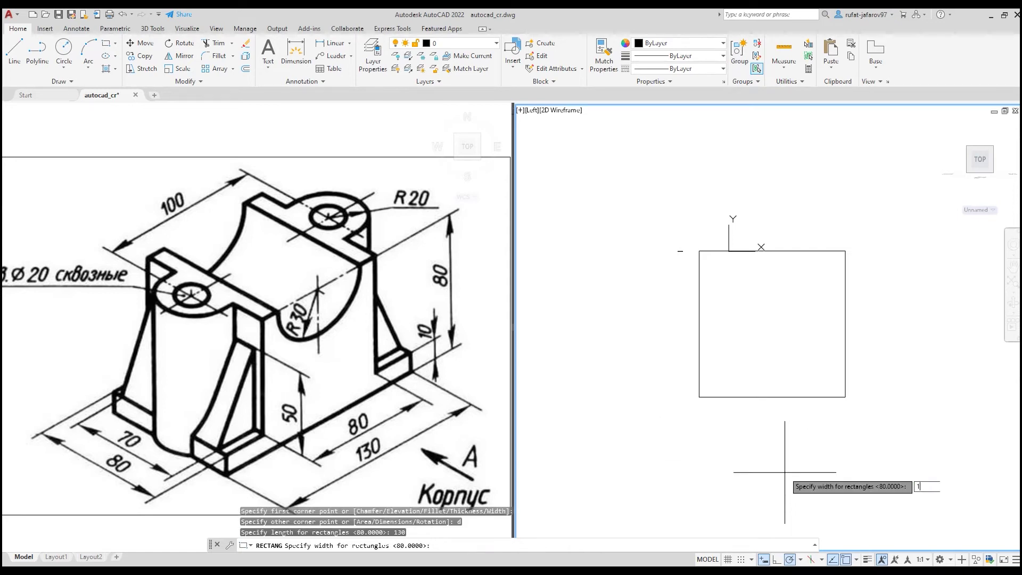
type("0")
key("Return")
left_click(767, 426)
left_click(738, 414)
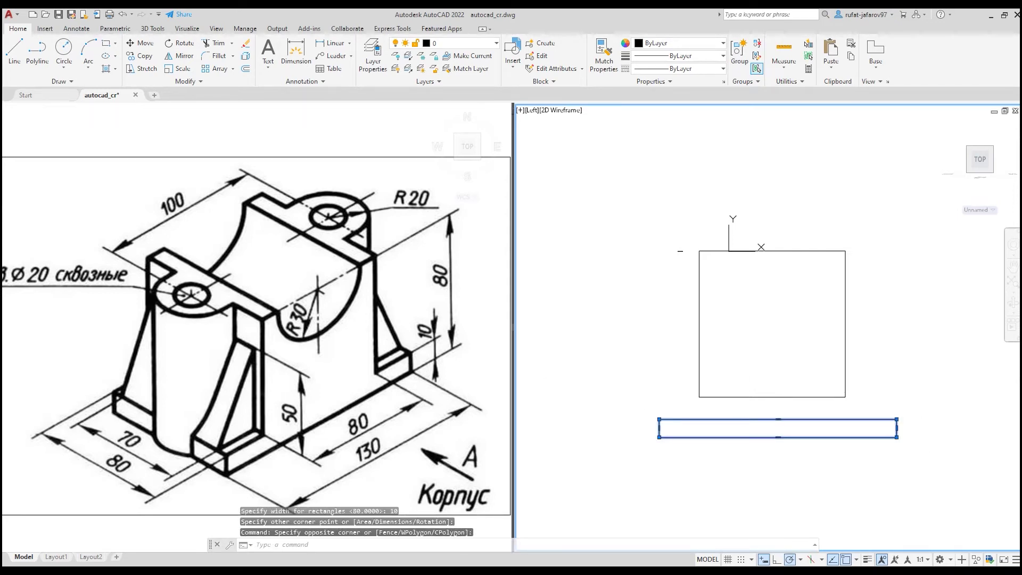
Step: Move the strip so its top-edge midpoint meets the square's bottom-edge midpoint
left_click(139, 43)
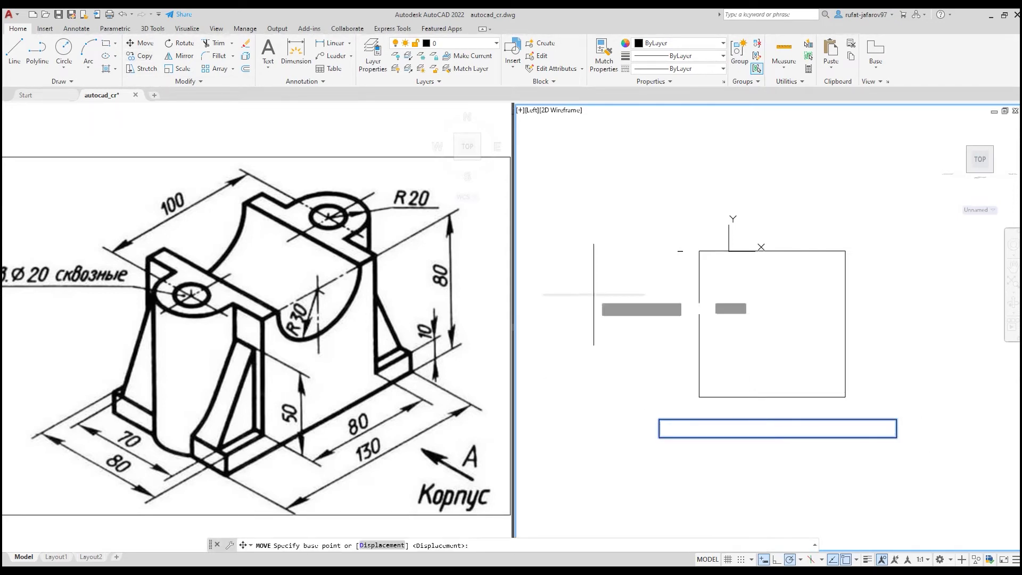
left_click(777, 419)
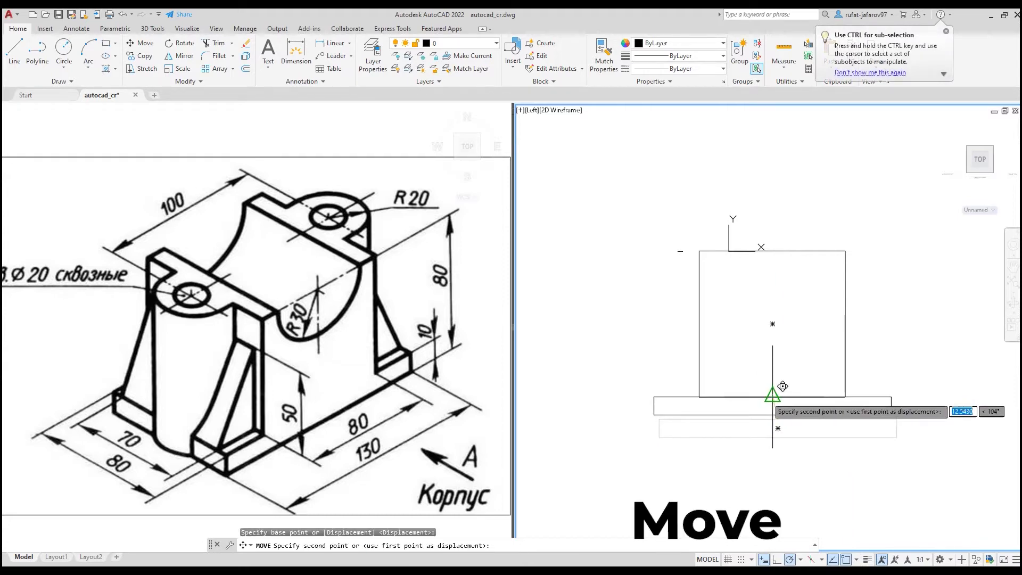
left_click(772, 396)
left_click(326, 372)
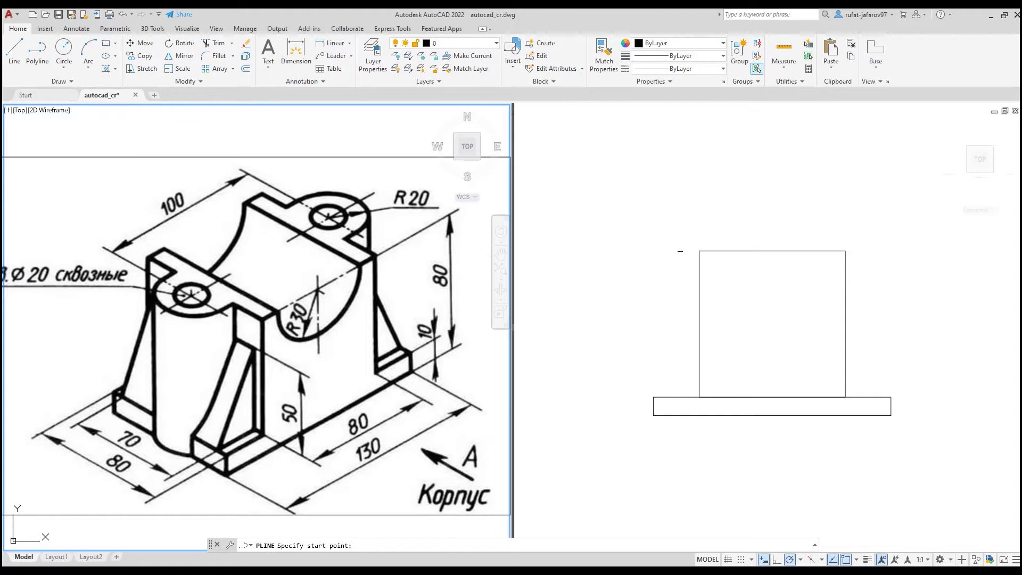
Step: Draw the rib polyline from the base plate's left end, 50 units up the square's side
left_click(647, 394)
left_click(654, 397)
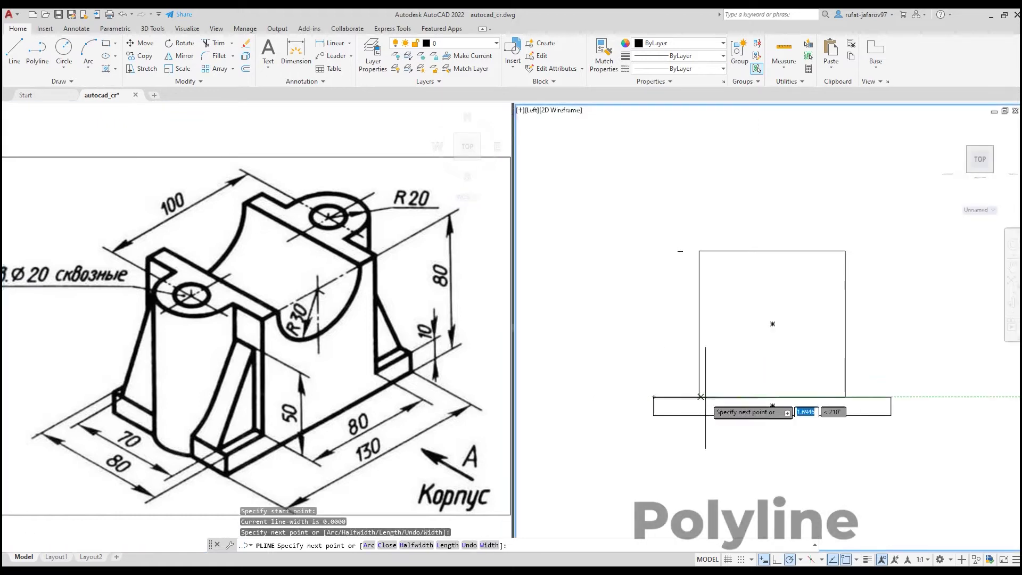
key("Escape")
left_click(37, 53)
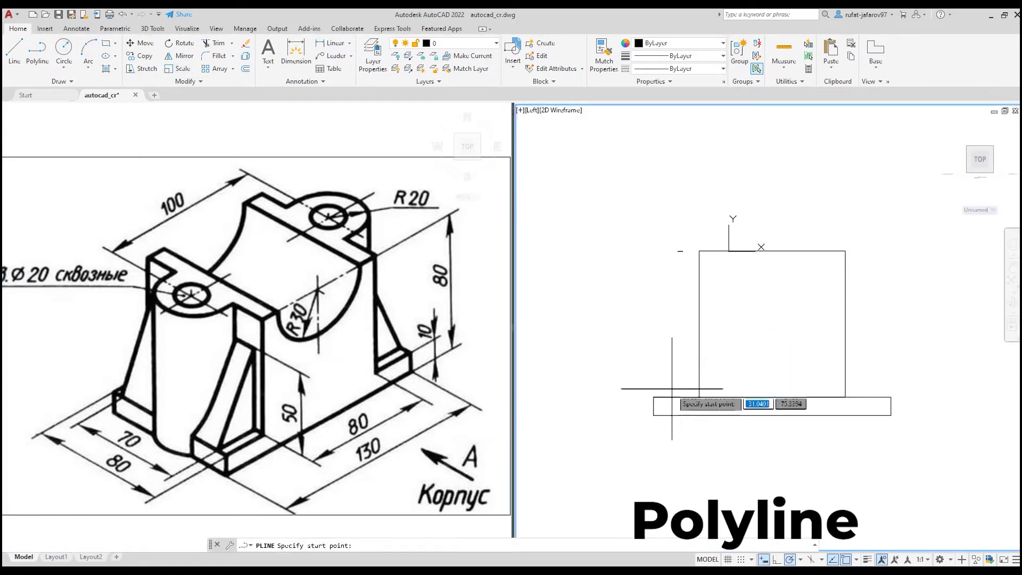
left_click(654, 397)
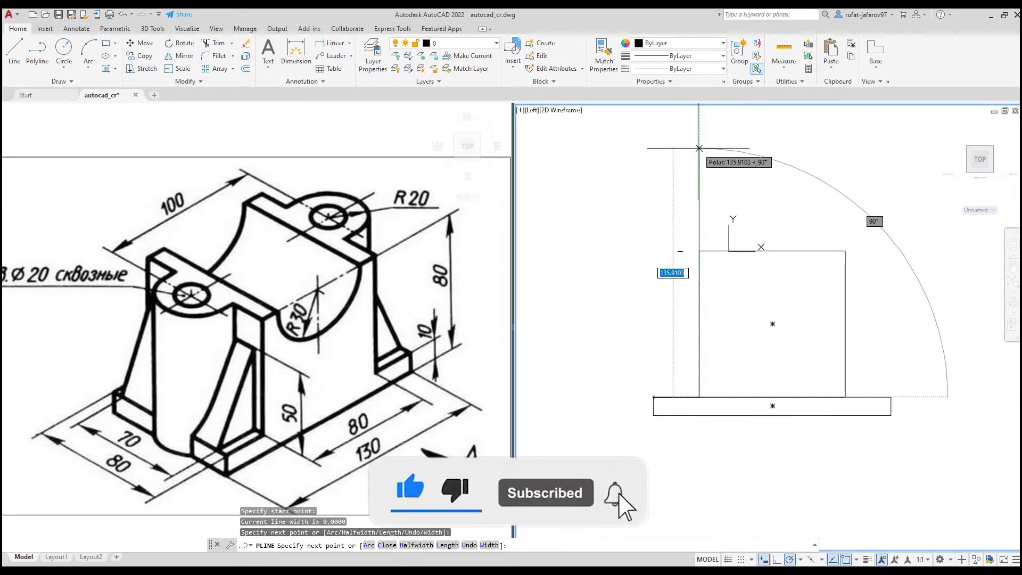
type("50")
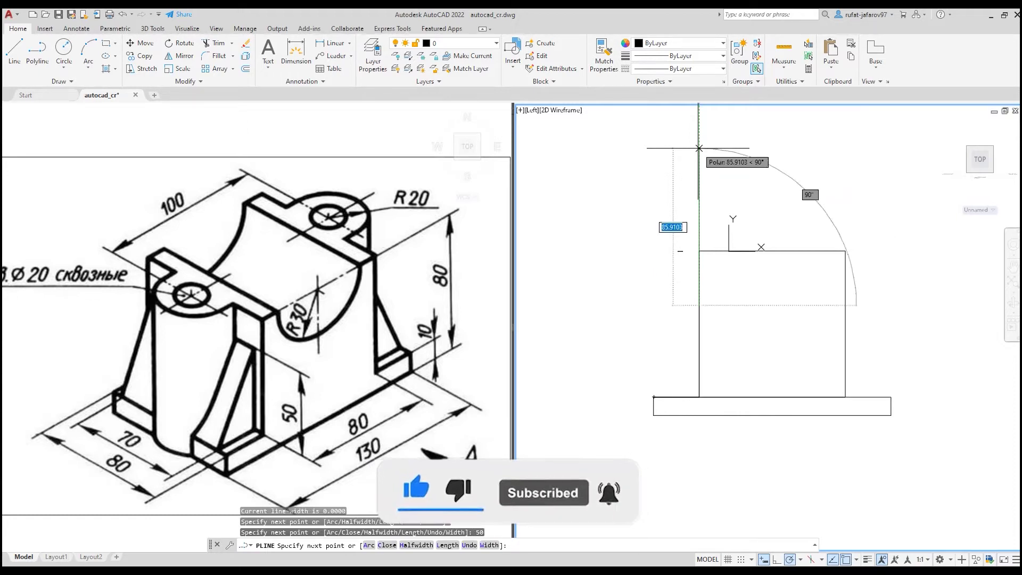
key("Return")
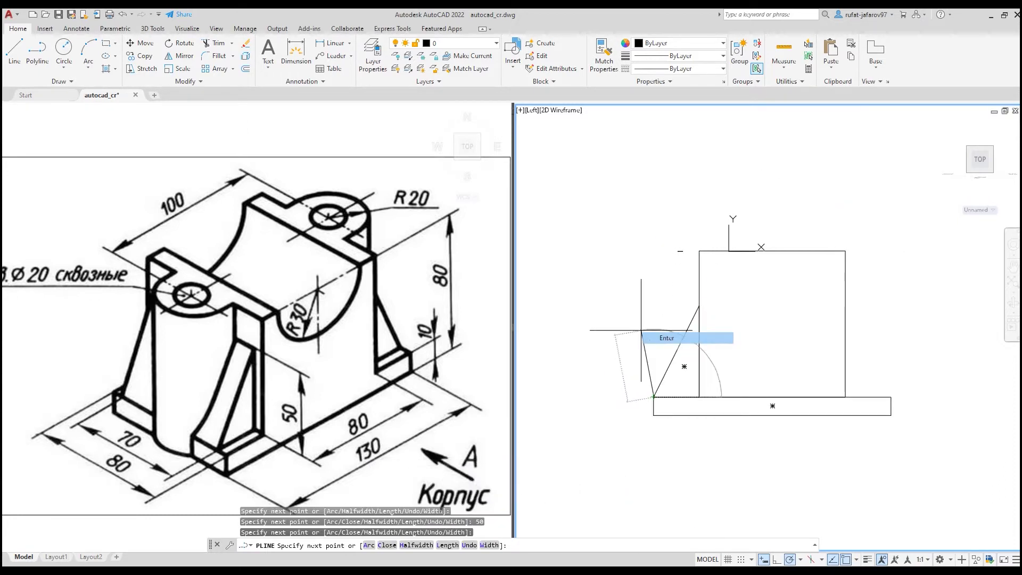
key("Return")
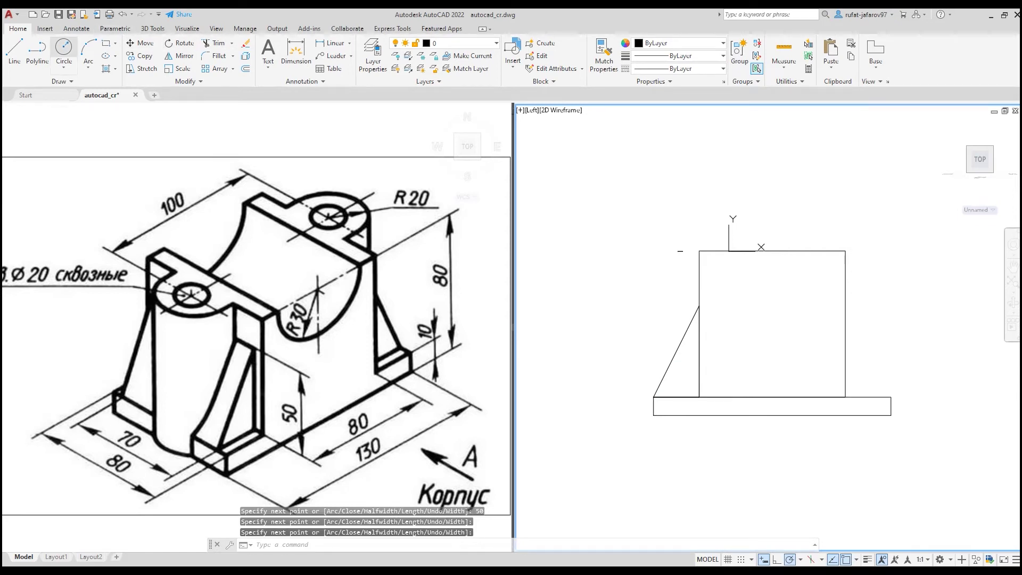
left_click(64, 47)
Step: Add a radius 30 circle at the square's top-edge midpoint and tilt the view into 3D
left_click(772, 251)
type("30")
key("Return")
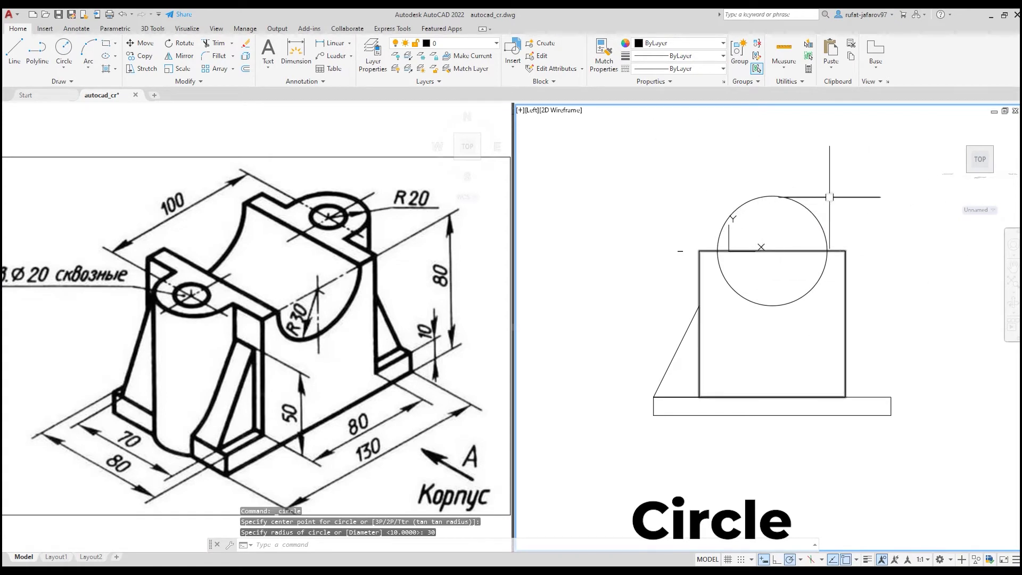
mouse_move(830, 181)
middle_mouse_down("shift")
mouse_move(683, 325)
mouse_move(690, 293)
middle_mouse_up("shift")
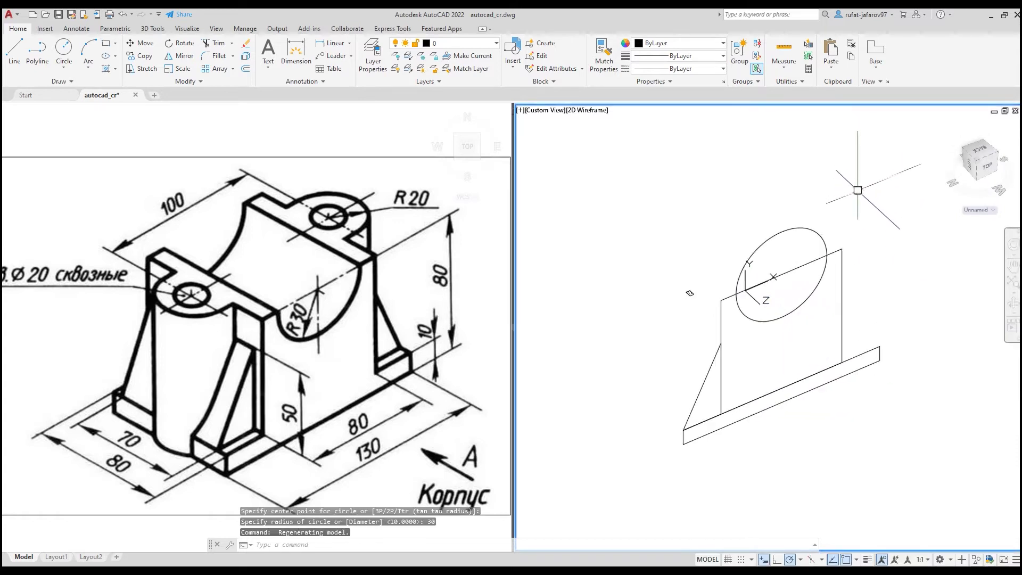
Step: Extrude the circle, square and base plate profiles 80 units
left_click(787, 163)
left_click(687, 276)
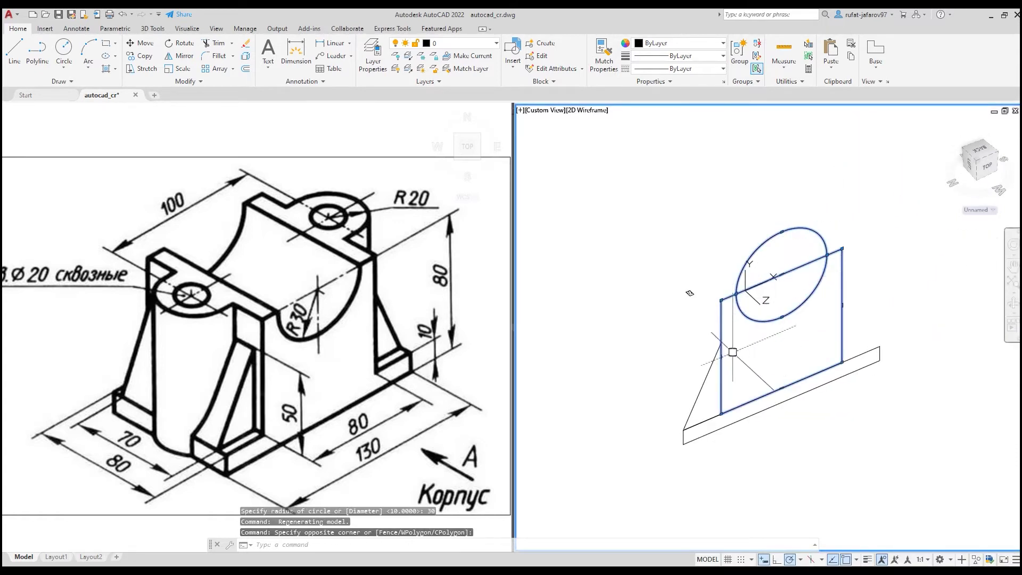
left_click(713, 434)
left_click(153, 28)
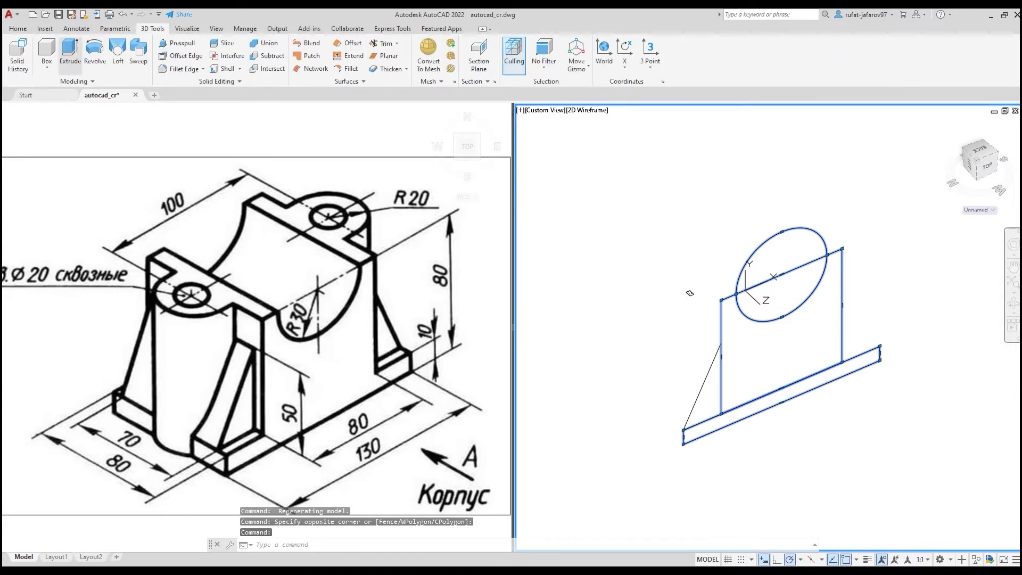
left_click(70, 51)
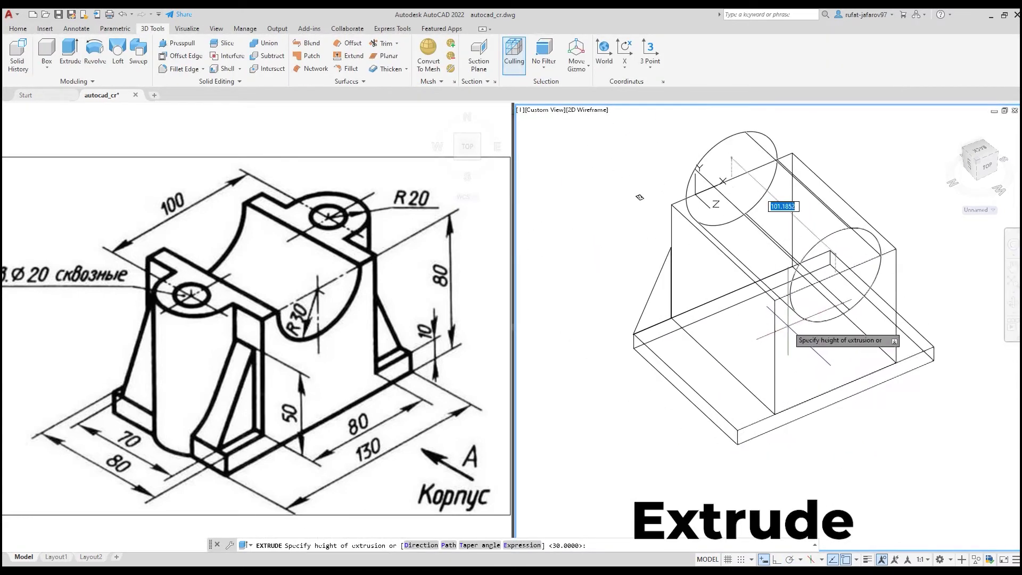
key("Return")
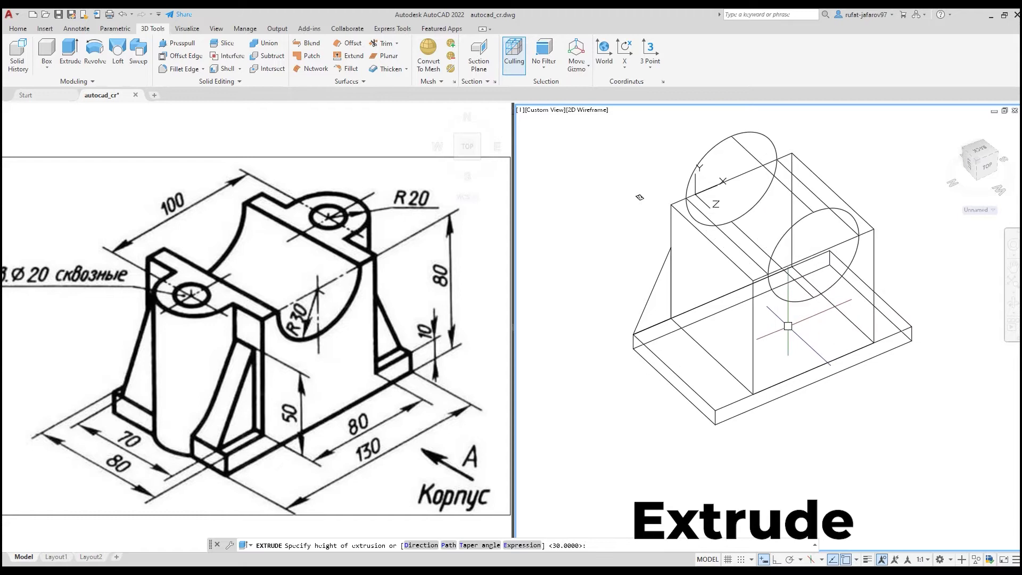
type("80")
Step: Extrude the triangular rib profile 70 units
left_click(160, 458)
left_click(612, 266)
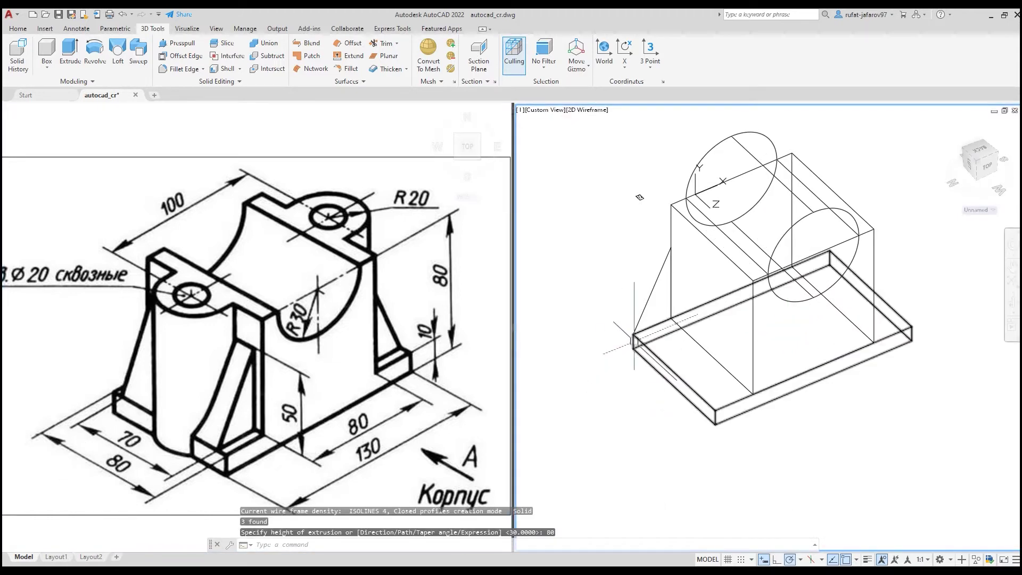
left_click(653, 290)
left_click(70, 51)
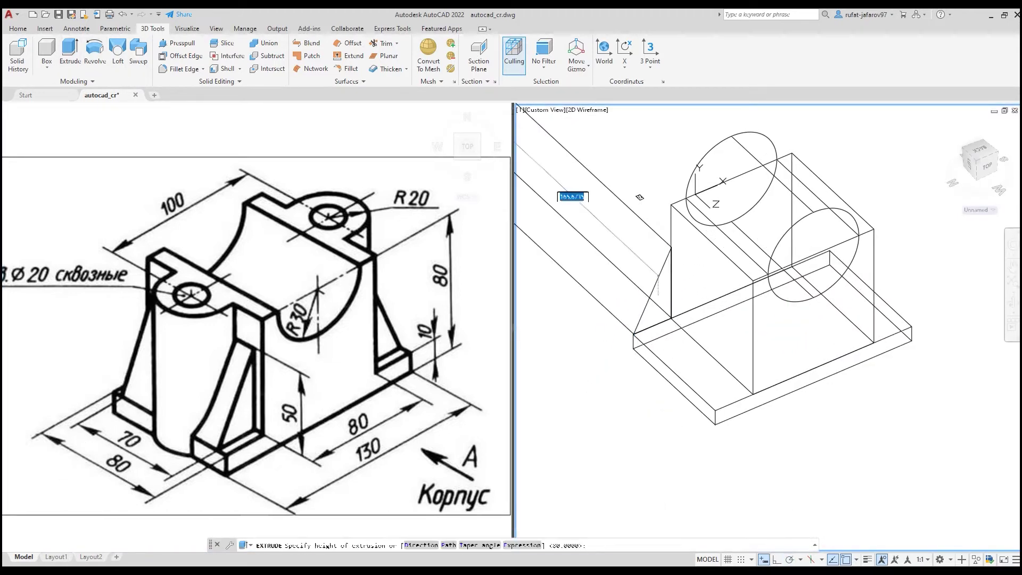
type("70")
key("Return")
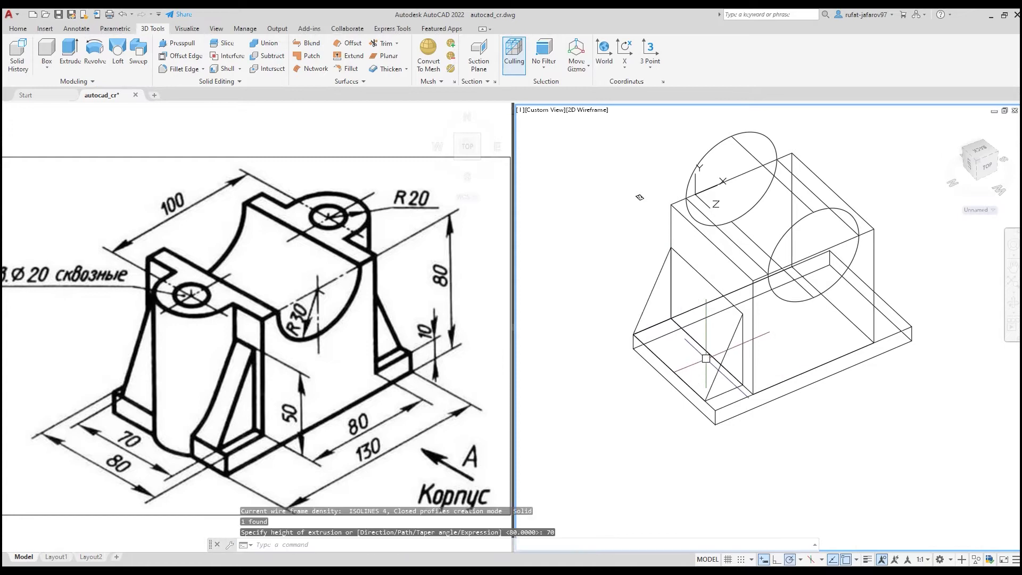
left_click(17, 29)
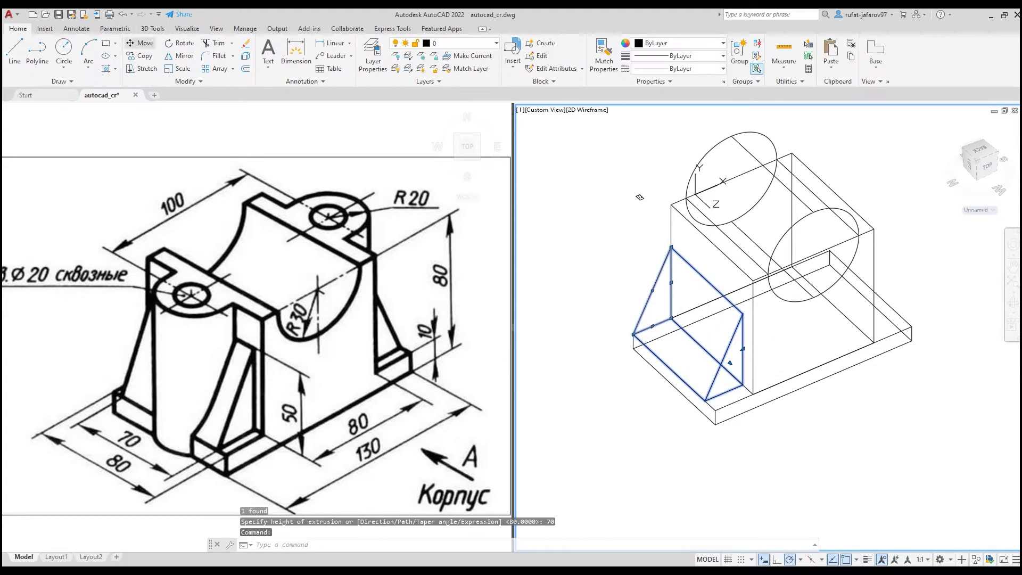
Step: Move the 70-deep rib solid back against the side of the upright block
key("m")
key("Return")
left_click(662, 358)
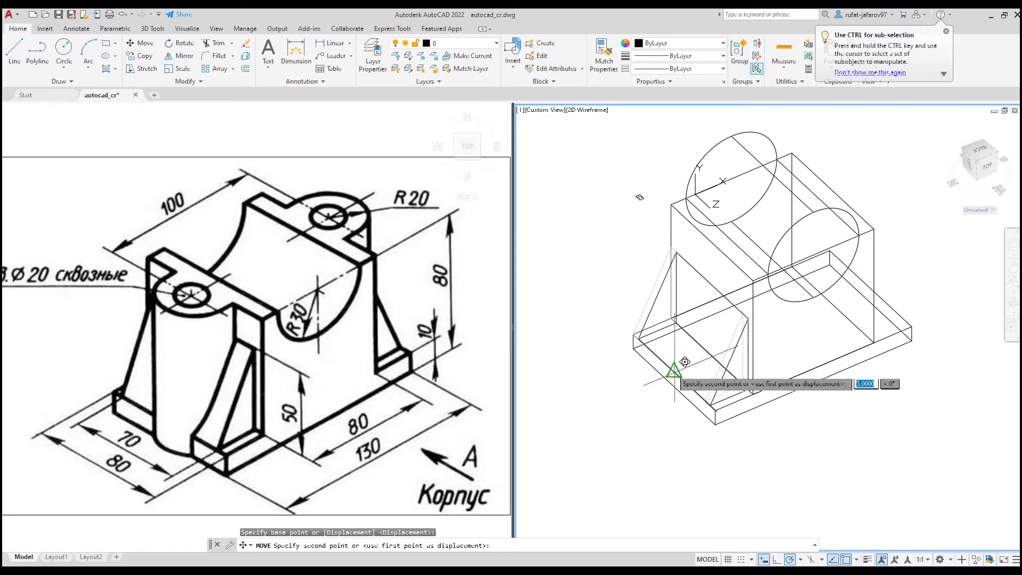
left_click(676, 351)
middle_click_drag(814, 241, 684, 184, "shift")
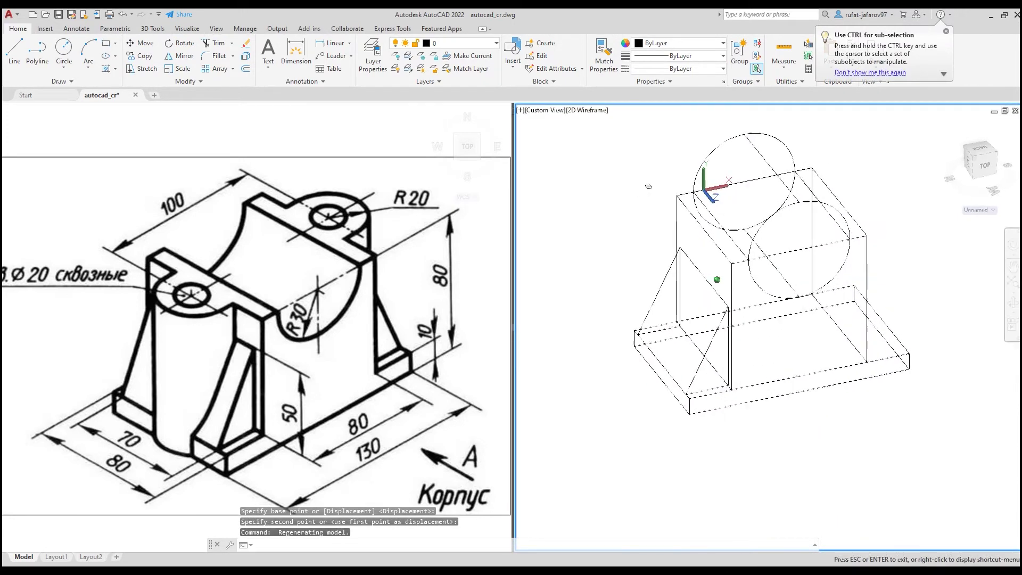
left_click(64, 48)
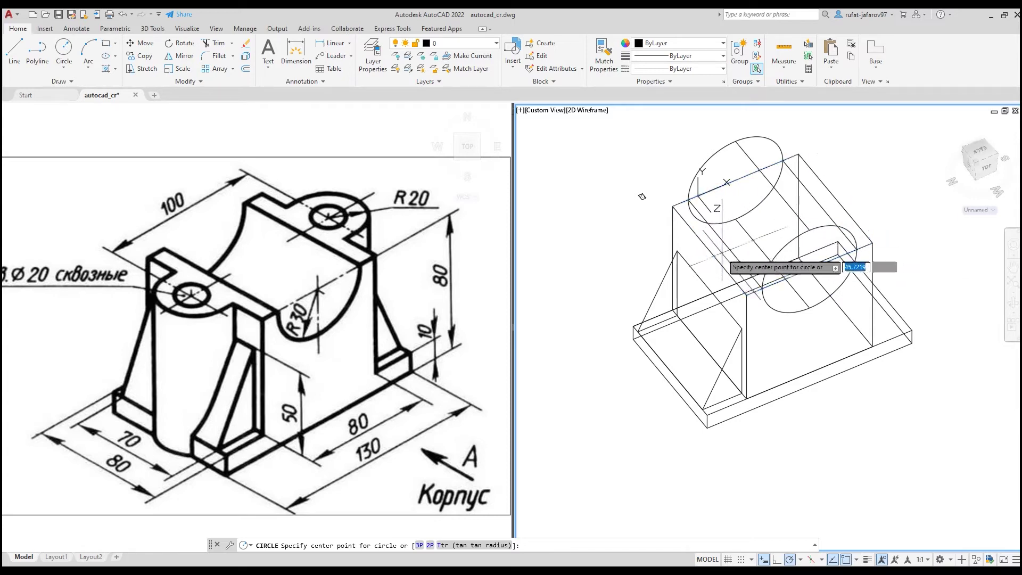
Step: Cancel the circle command and apply the Shades of Gray visual style
left_click(338, 215)
key("Escape")
left_click(571, 117)
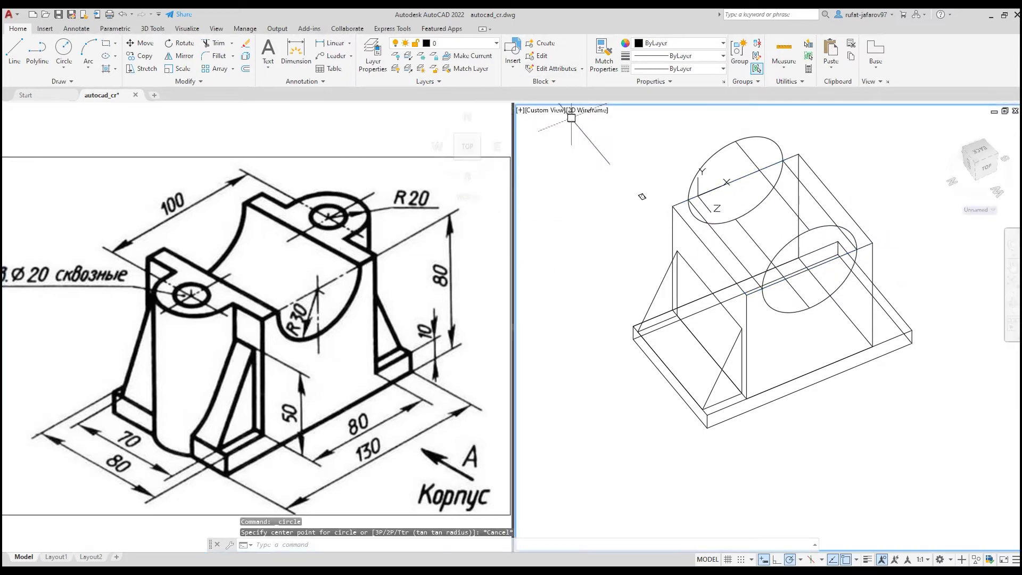
left_click(642, 205)
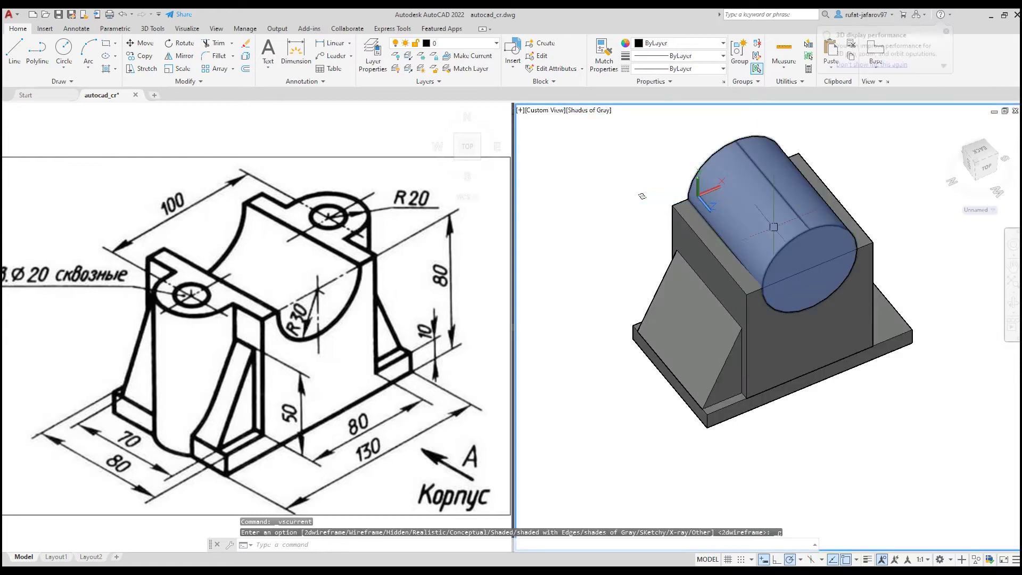
middle_click_drag(812, 208, 781, 191, "shift")
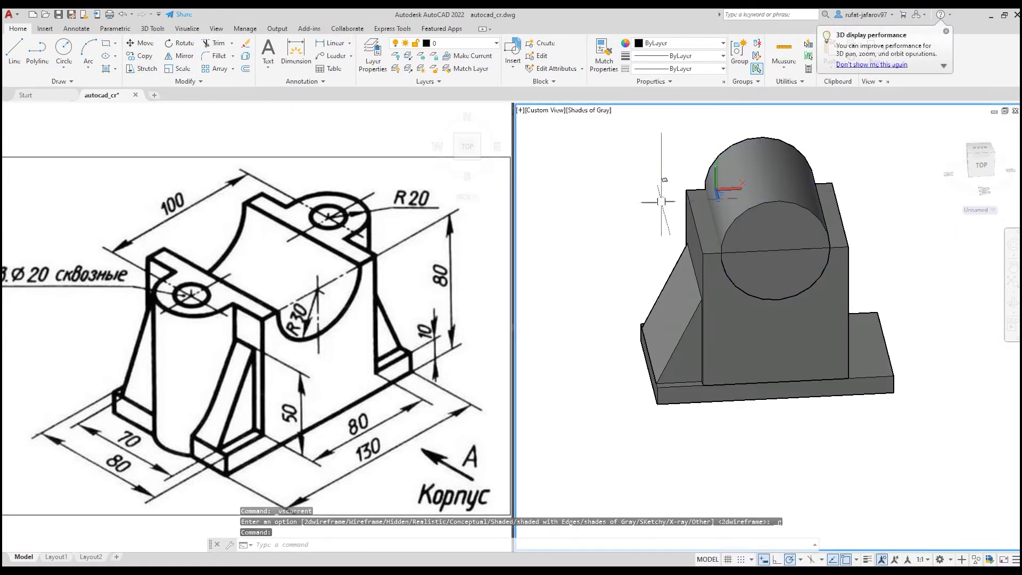
middle_click_drag(661, 202, 646, 196, "shift")
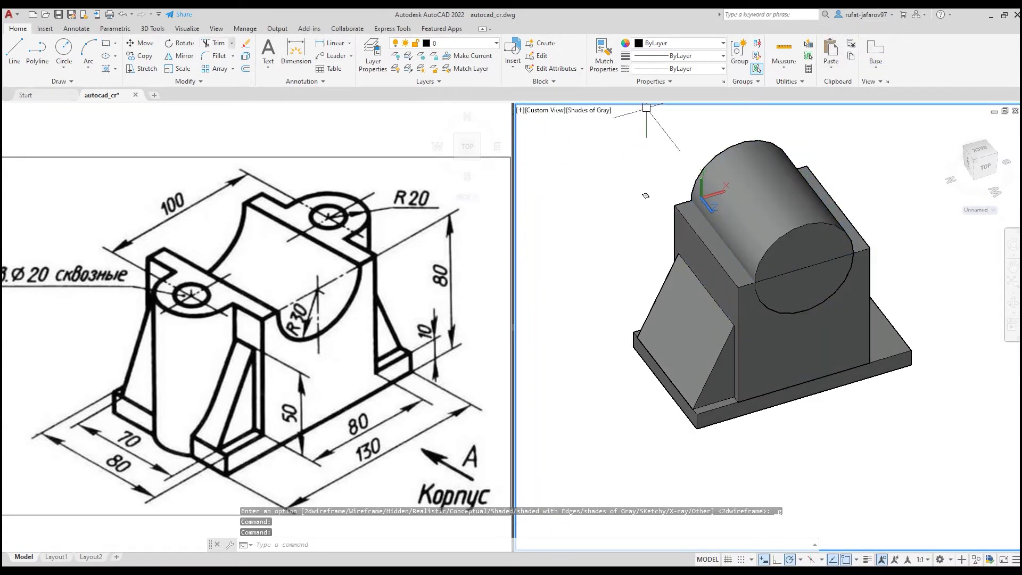
Step: Hide the cylinder using Isolate > Hide Objects
left_click(718, 161)
right_click(718, 161)
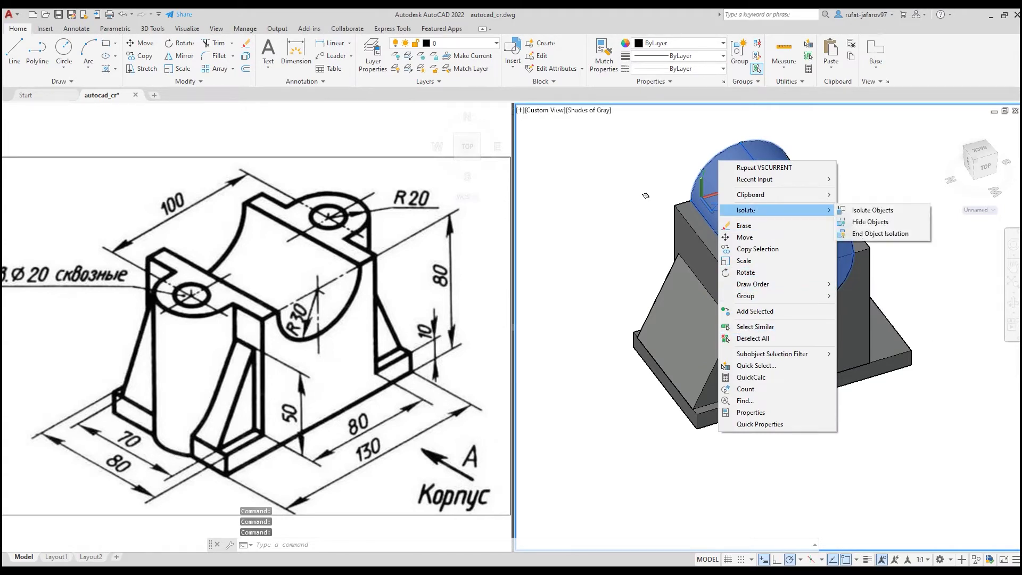
left_click(869, 222)
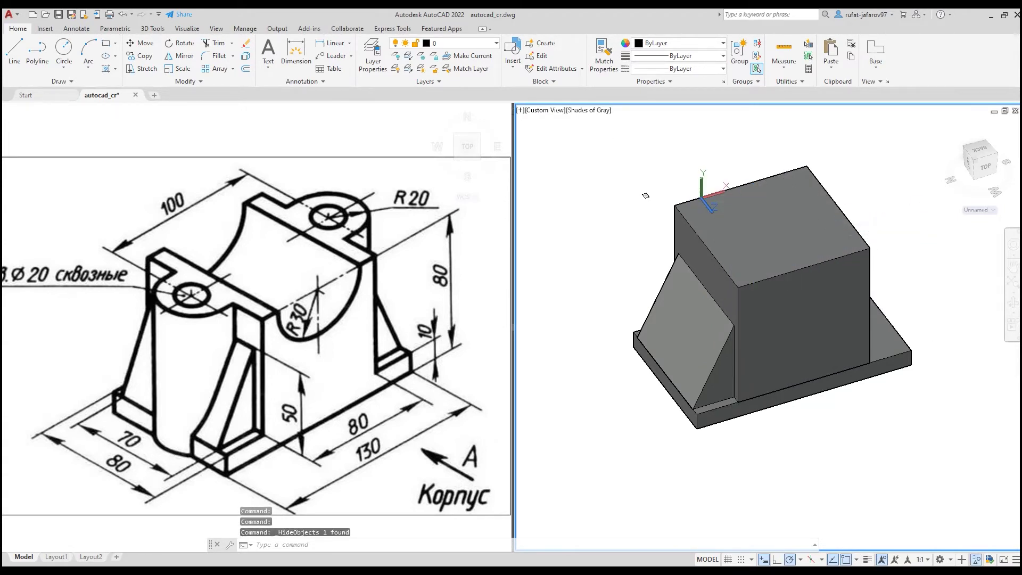
Step: Draw concentric radius 20 and radius 10 circles on the block's top face, then select both
left_click(64, 47)
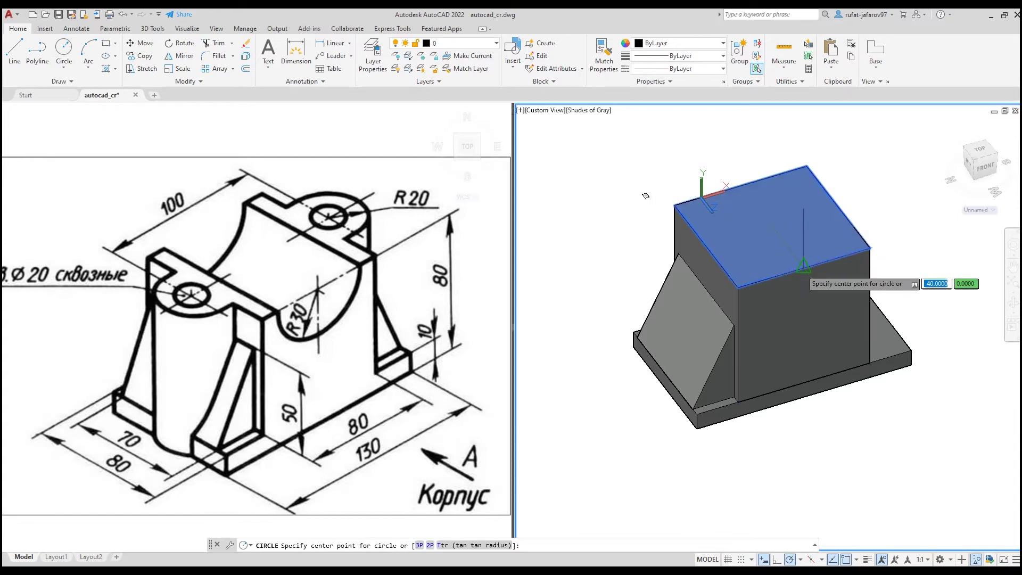
left_click(803, 265)
key("Return")
key("Return")
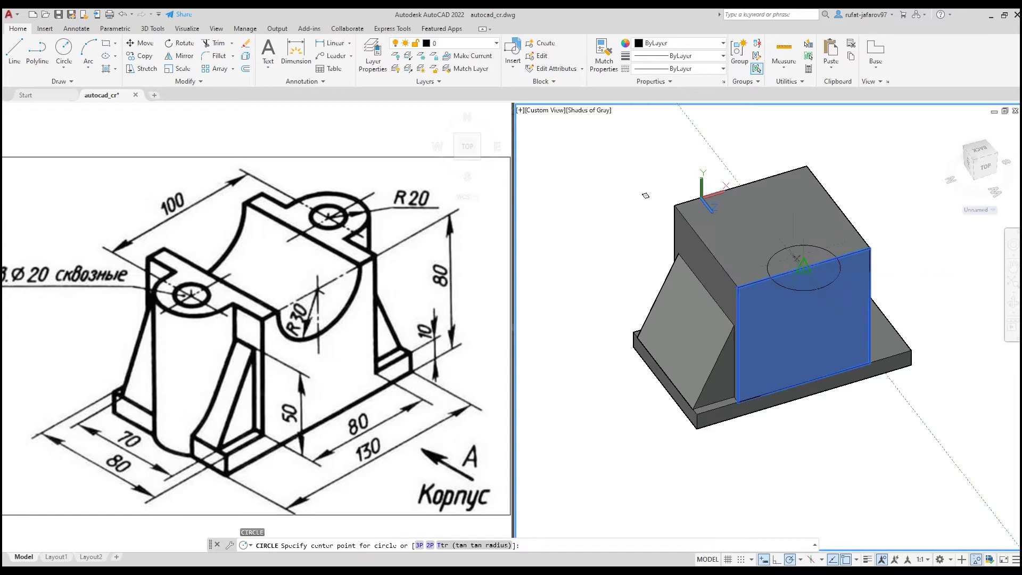
left_click(806, 246)
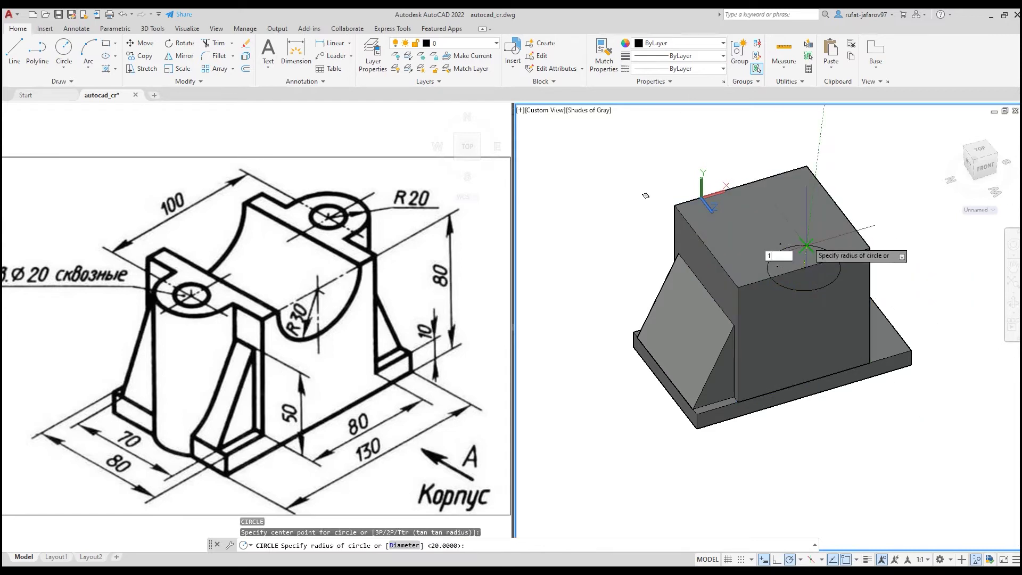
type("0")
key("Return")
left_click(757, 489)
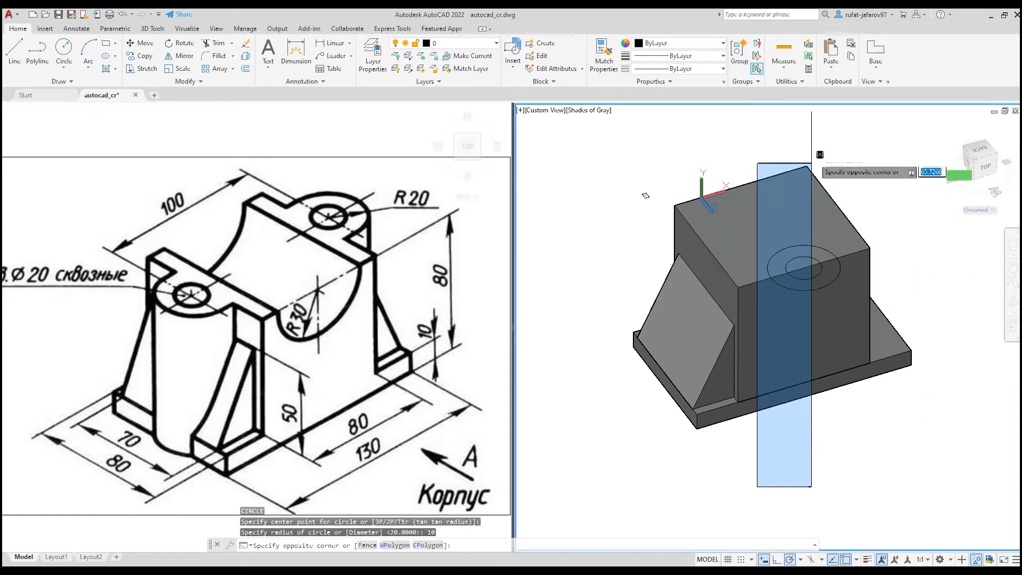
left_click(853, 141)
Step: Move the two circles 40 units along the top face
left_click(140, 43)
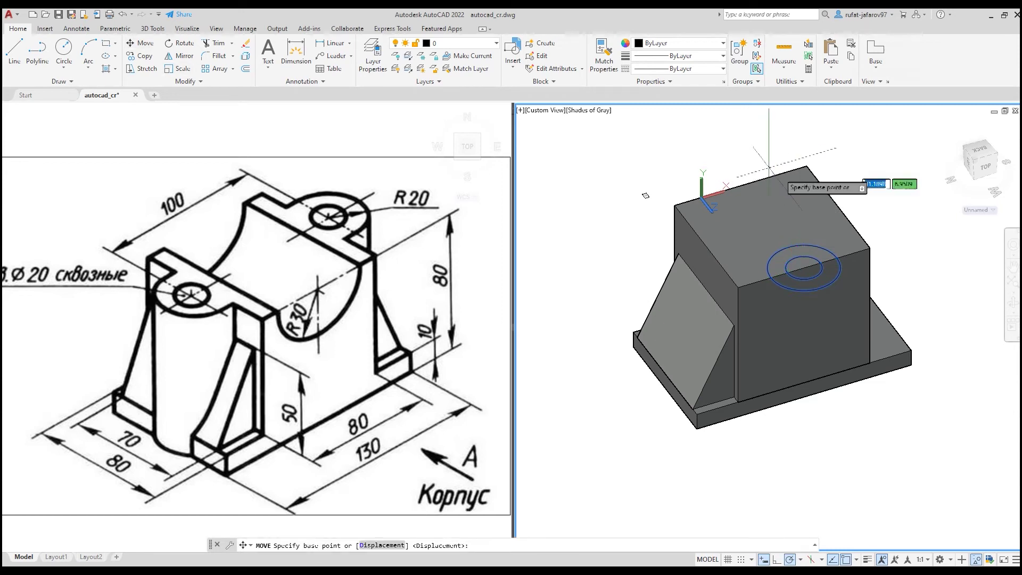
left_click(879, 232)
type("40")
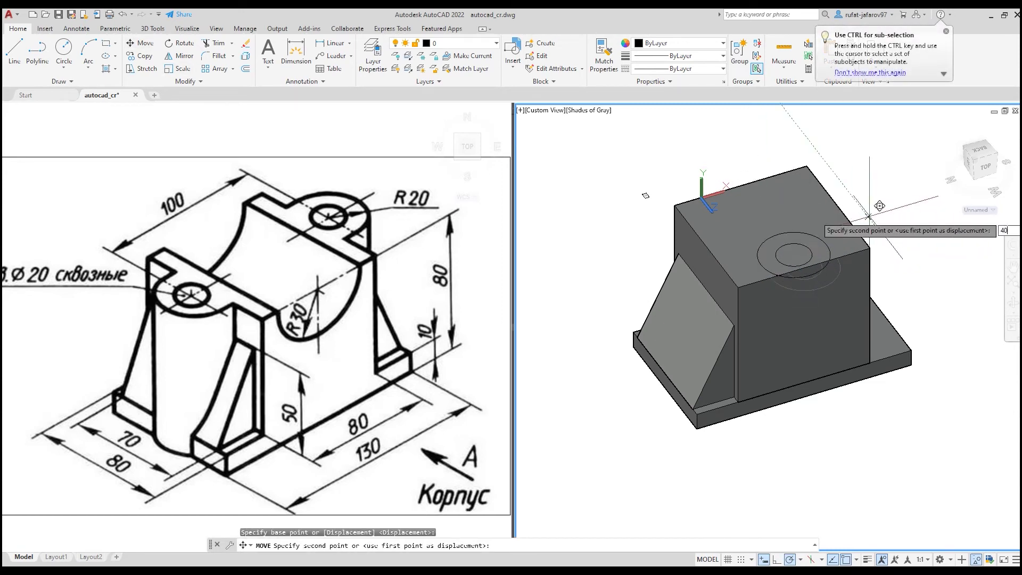
key("Return")
Step: Move the circles 50 units toward the face's left edge and orbit to check
left_click(640, 119)
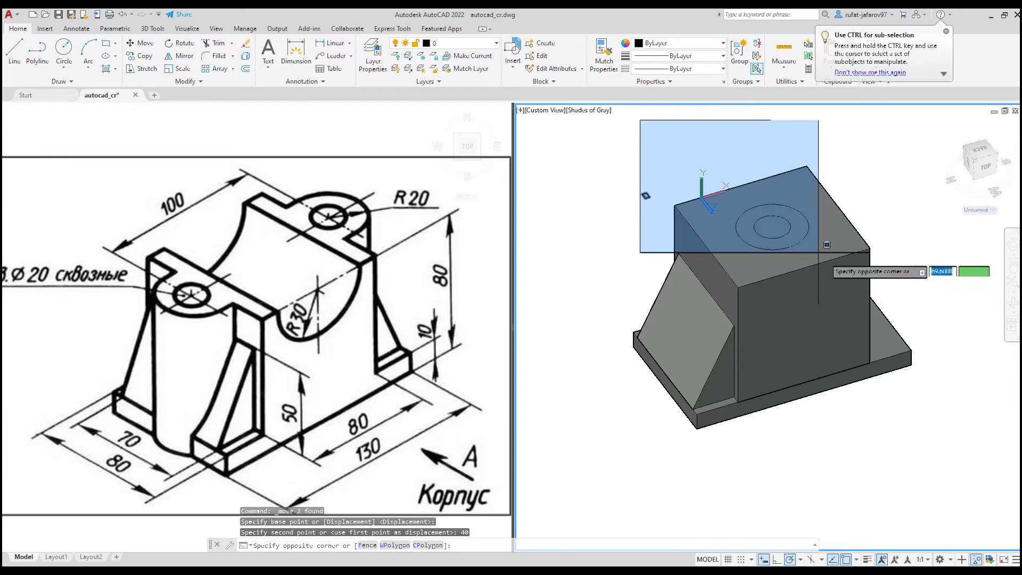
left_click(831, 314)
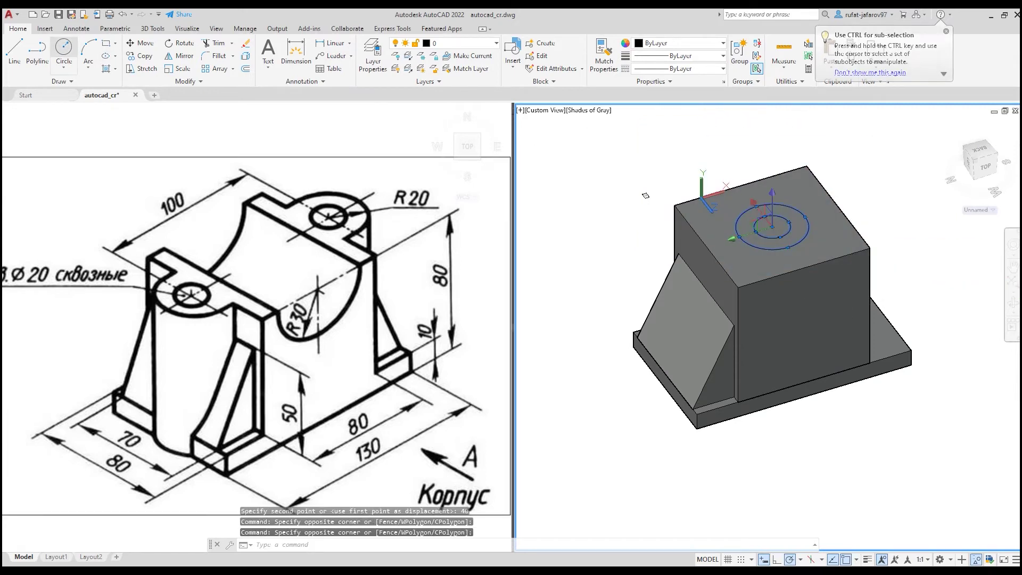
left_click(139, 43)
left_click(723, 134)
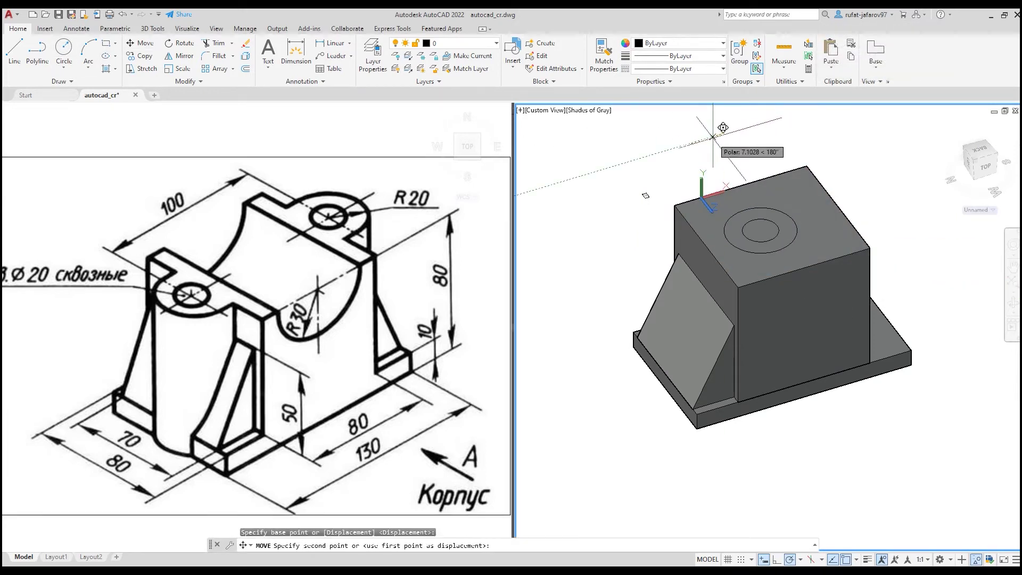
type("50")
key("Return")
left_click(166, 288)
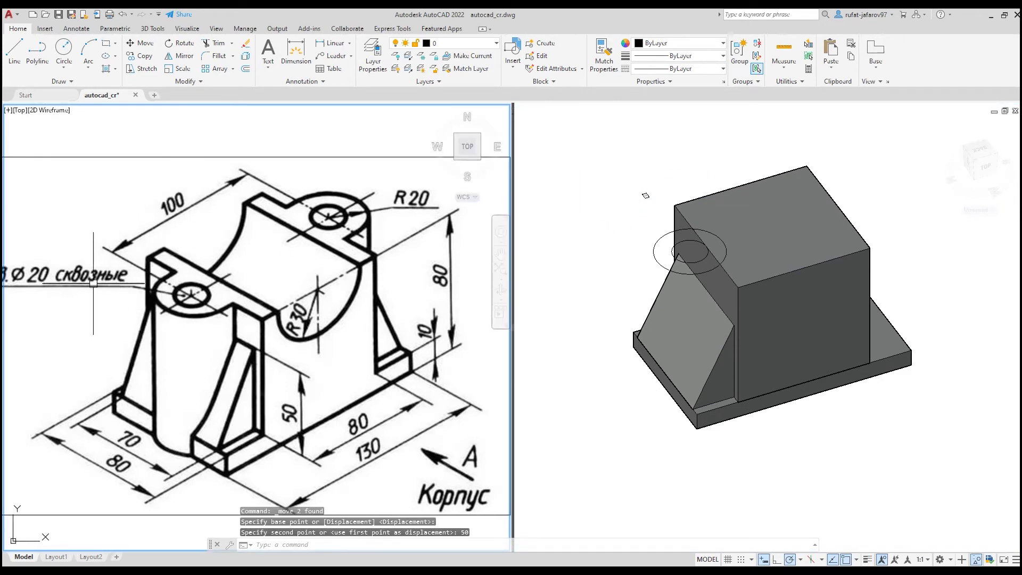
left_click(586, 245)
mouse_move(646, 195)
middle_mouse_down("shift")
mouse_move(655, 190)
mouse_move(674, 204)
mouse_move(648, 223)
middle_mouse_up("shift")
Step: End object isolation so the whole model shows, and switch the viewport to Top view
right_click(648, 223)
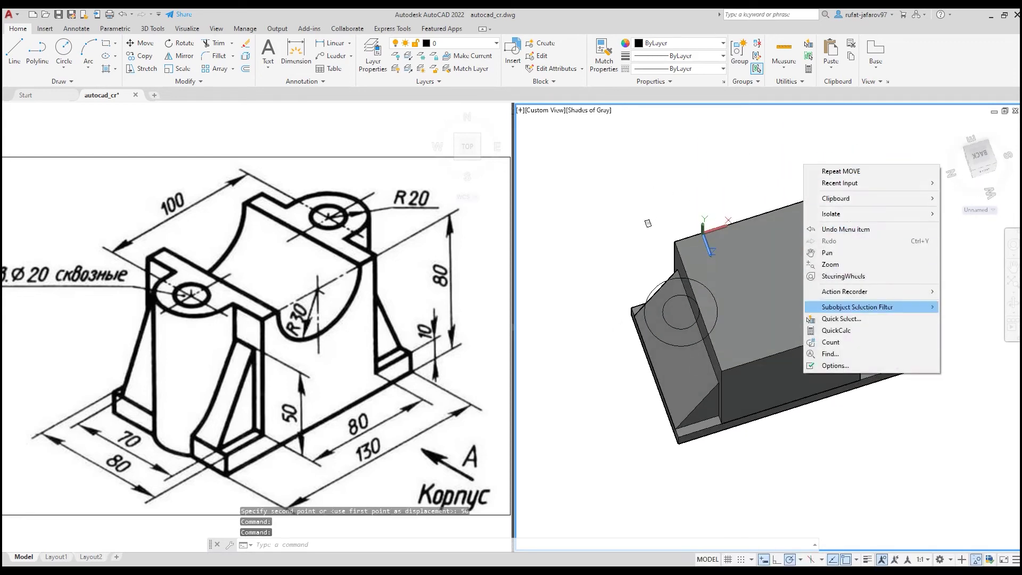
left_click(755, 236)
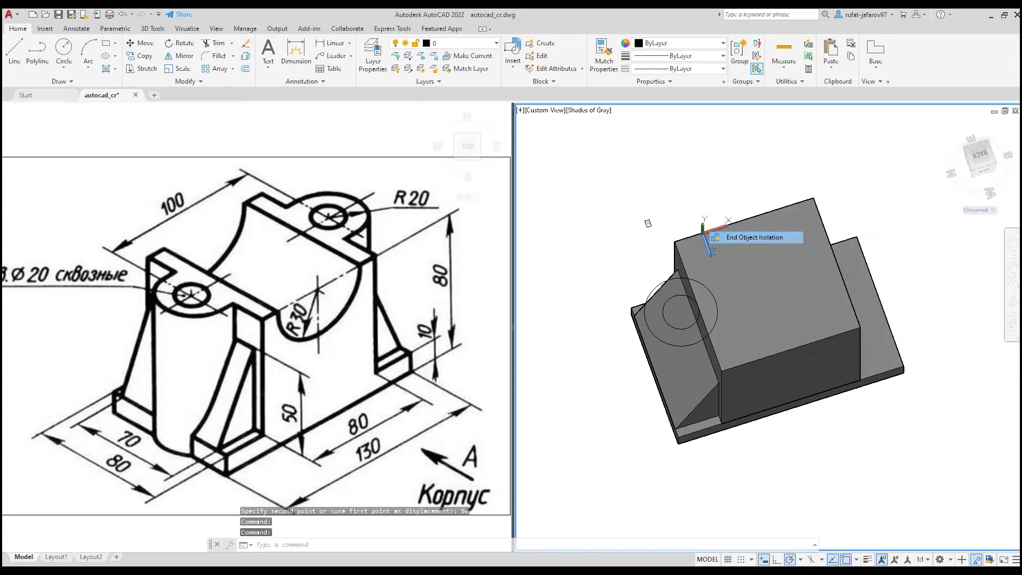
mouse_move(648, 222)
middle_mouse_down("shift")
mouse_move(678, 194)
mouse_move(673, 205)
middle_mouse_up("shift")
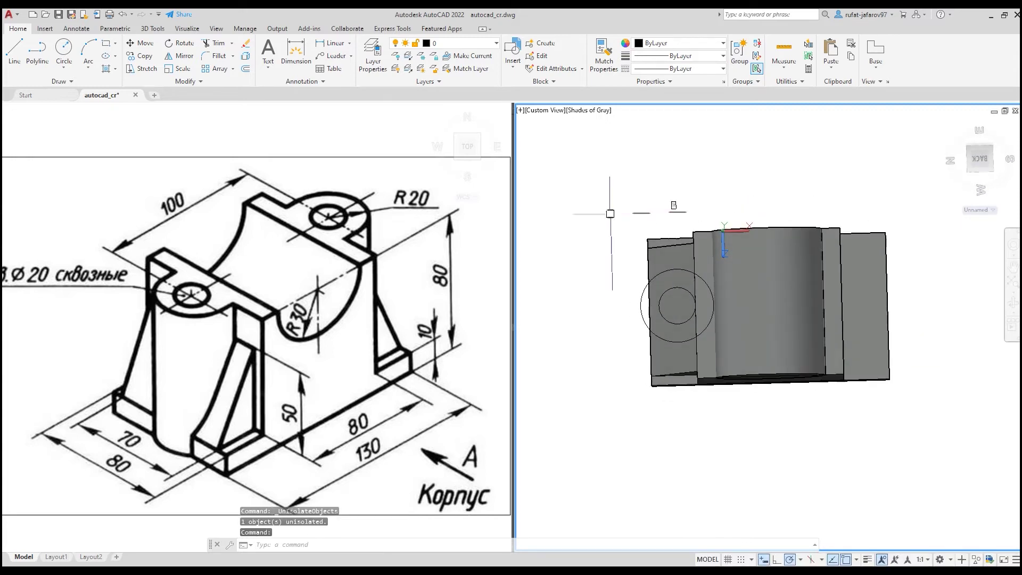
left_click(540, 110)
left_click(544, 134)
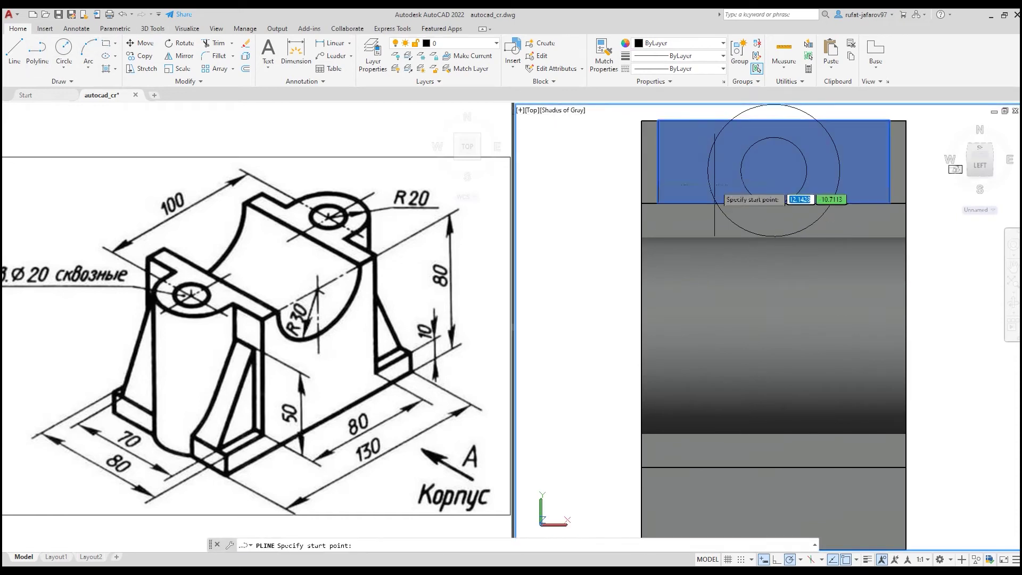
key("Escape")
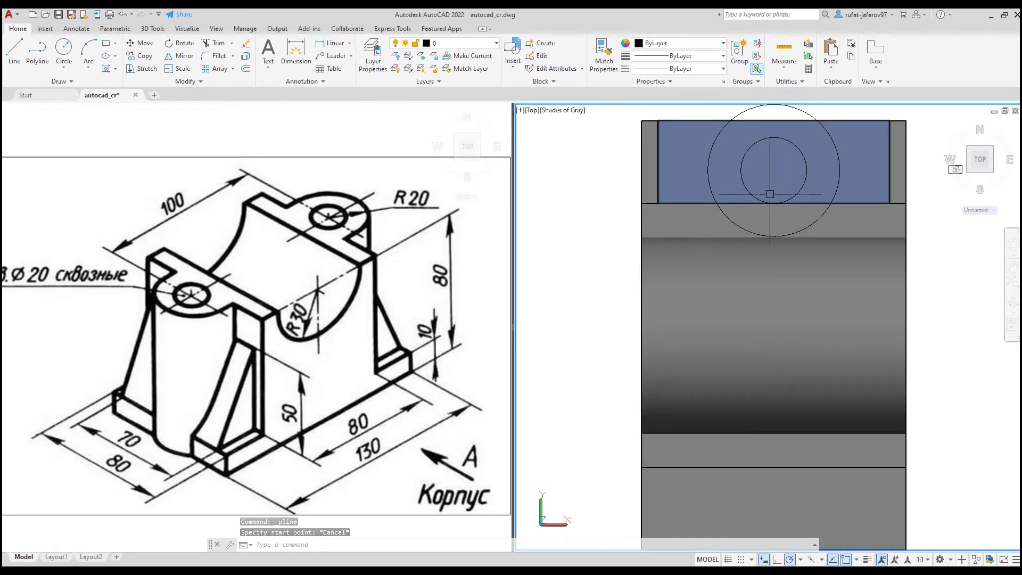
Step: Window-select the solid model and hide it, leaving only the two concentric circles
scroll(762, 186, "down", 3)
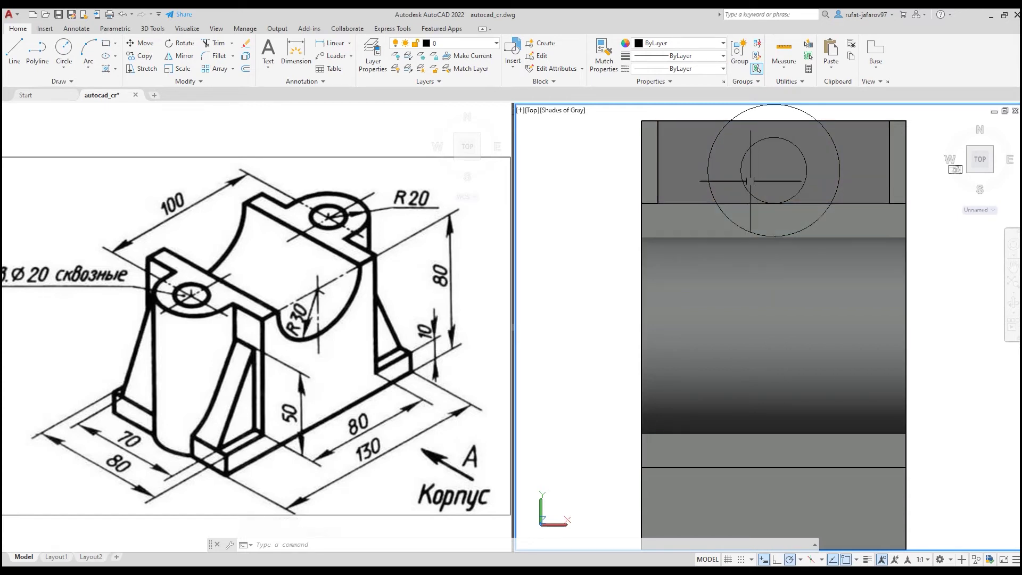
left_click(905, 187)
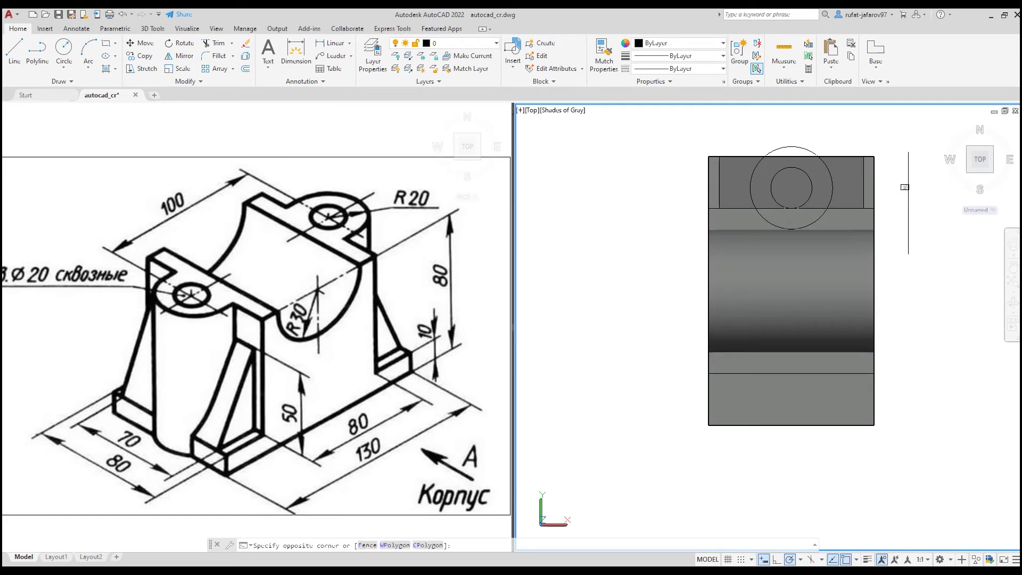
left_click(862, 322)
right_click(907, 302)
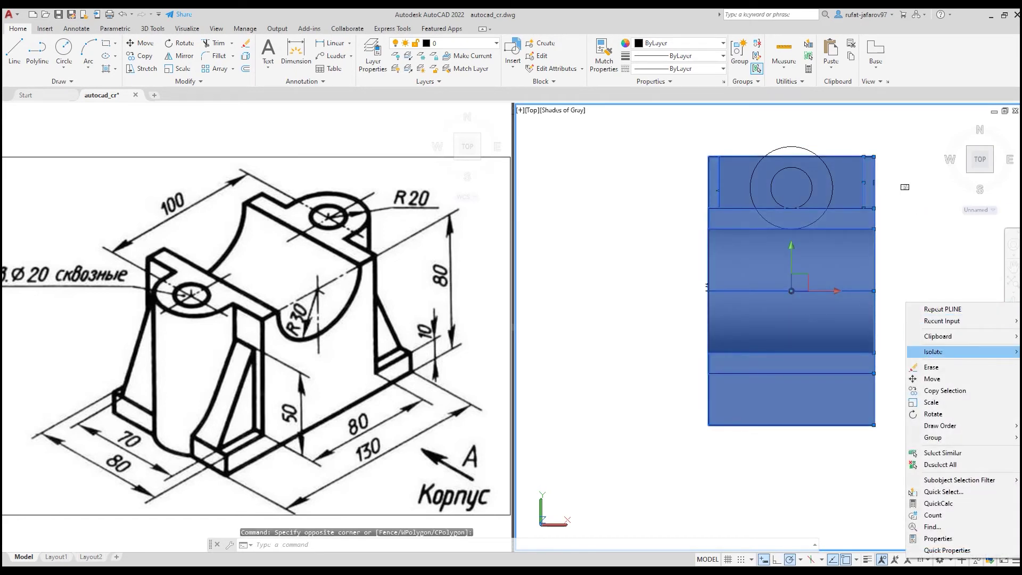
mouse_move(933, 352)
left_click(852, 363)
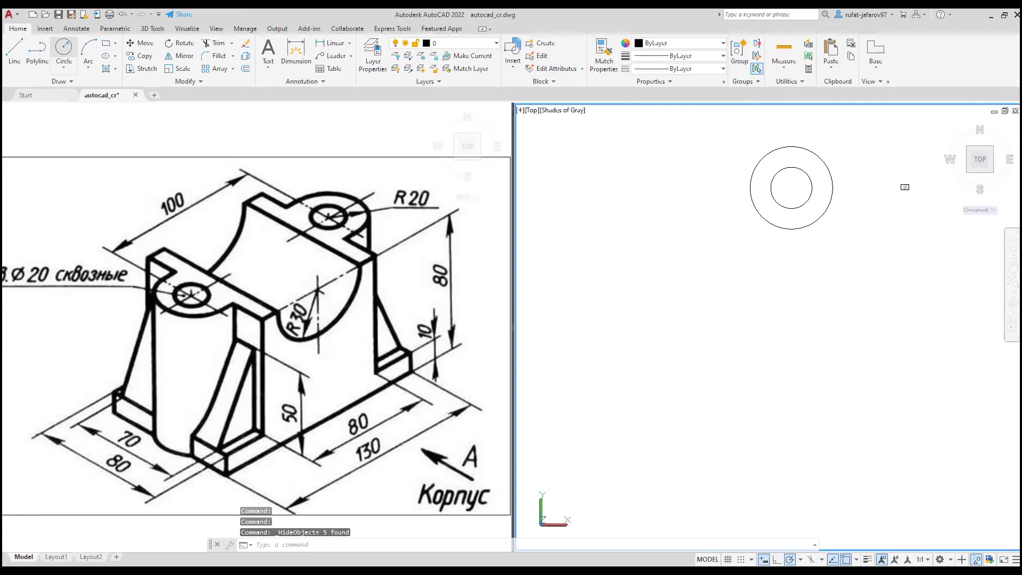
Step: Draw a polyline from the outer circle's left quadrant down, across and up to the right
left_click(37, 49)
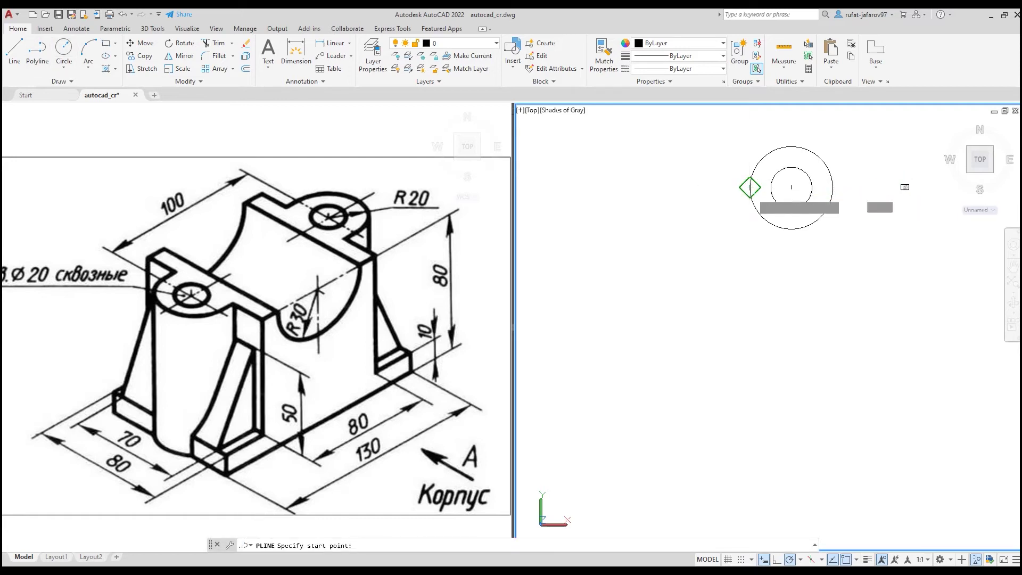
left_click(751, 187)
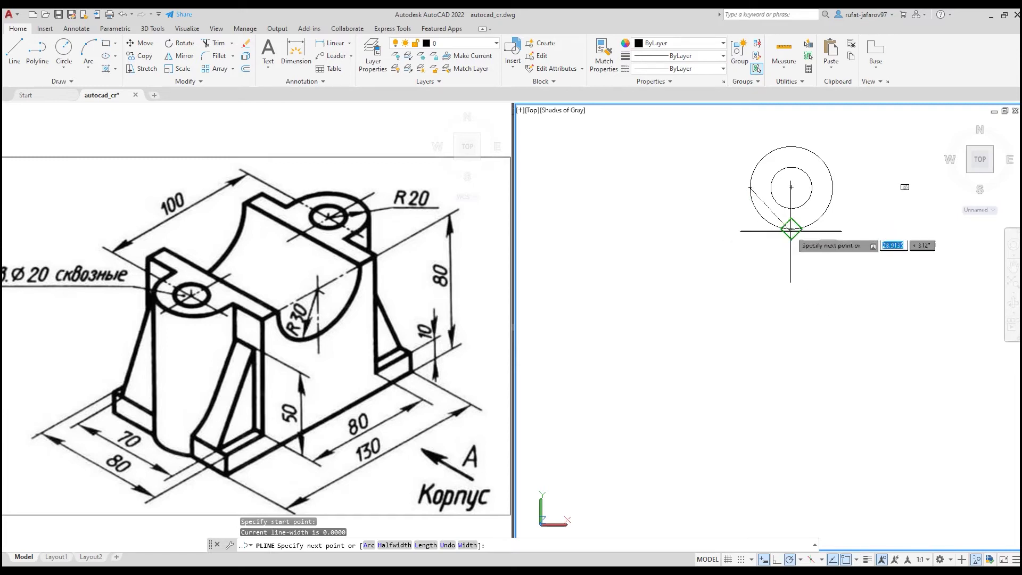
left_click(751, 230)
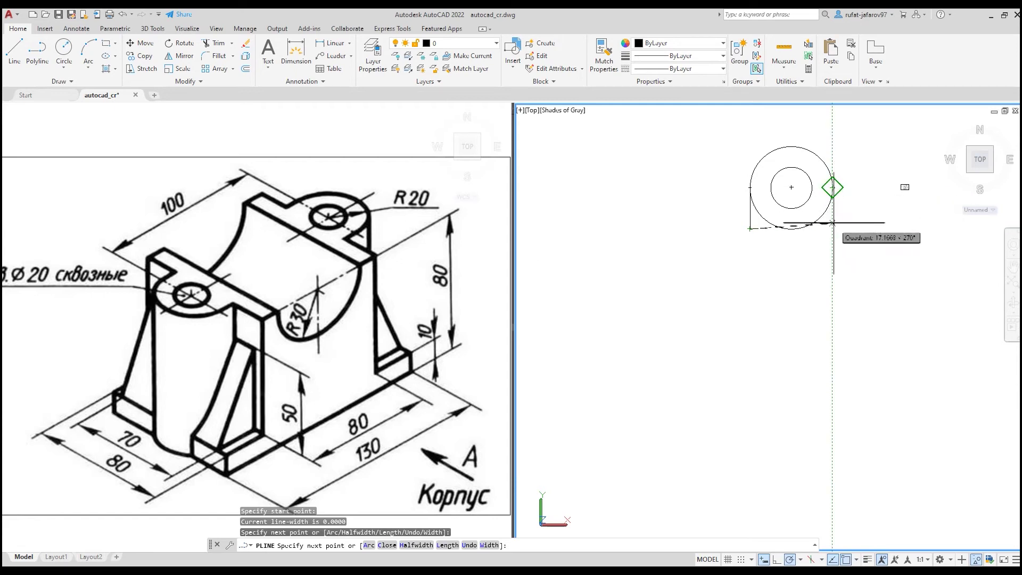
left_click(833, 229)
right_click(841, 155)
left_click(862, 162)
key("Return")
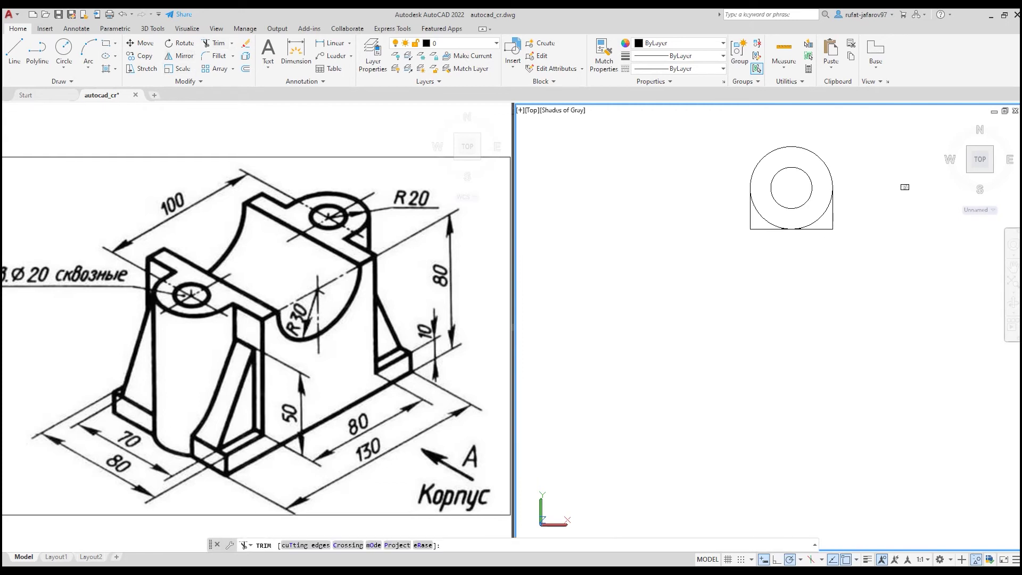
scroll(767, 221, "up", 2)
Step: Trim away the outer circle's lower arc, leaving the rounded lug outline
type("tr")
key("space")
left_click(838, 218)
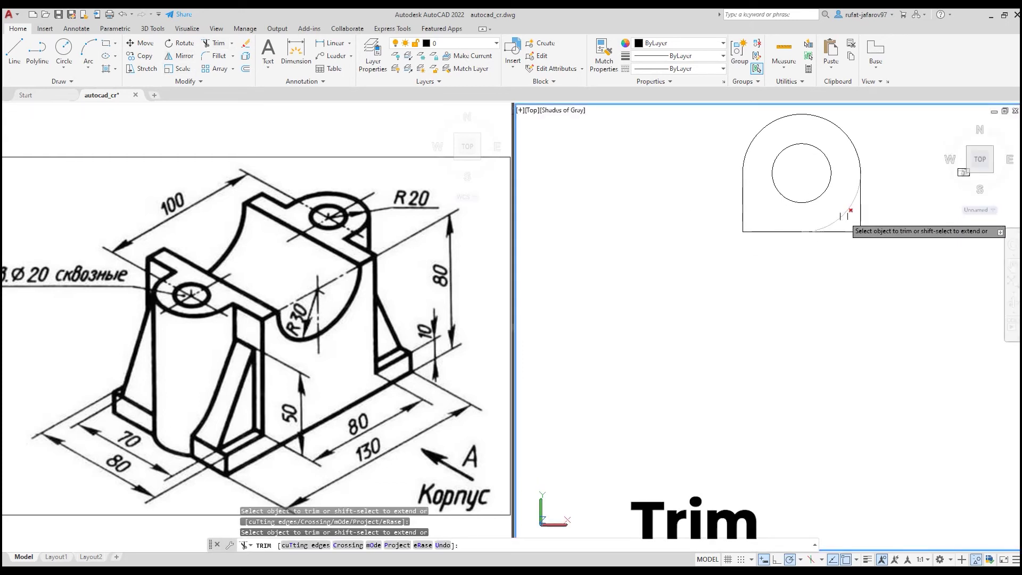
key("Escape")
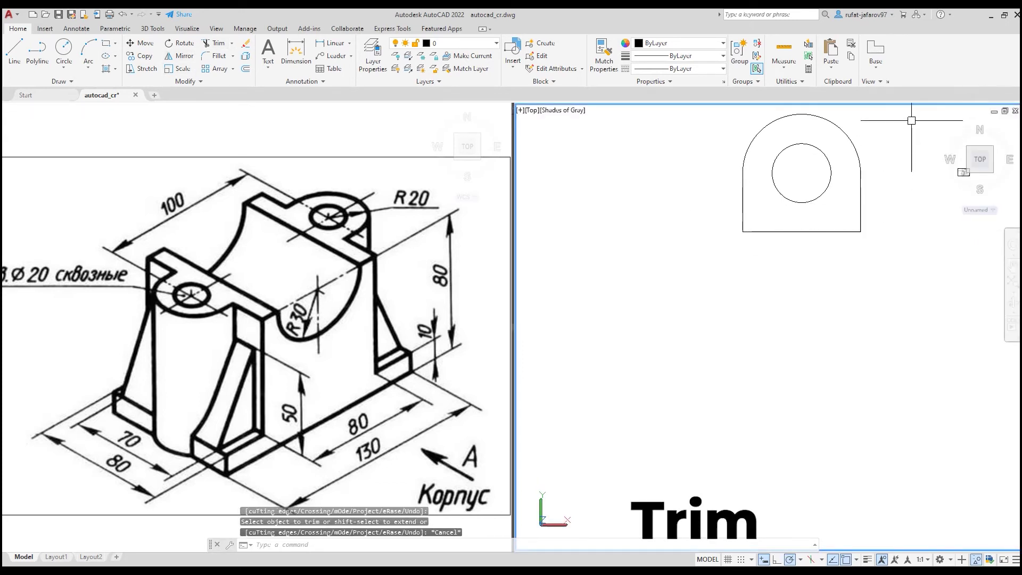
key("F11")
left_click(905, 136)
Step: Join the lug's arc and polyline box into one polyline, then orbit off the top view
left_click(704, 293)
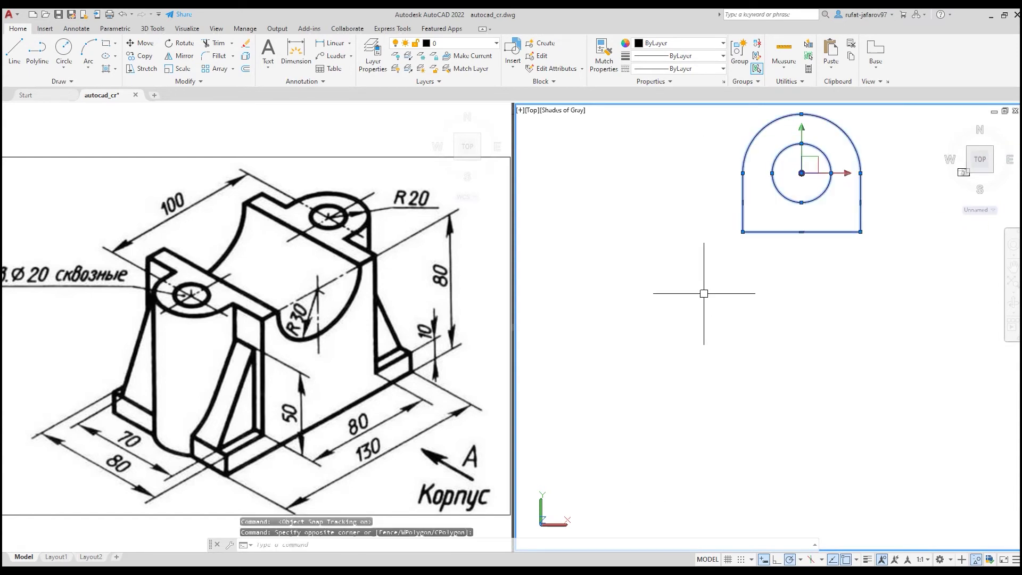
type("join")
key("Return")
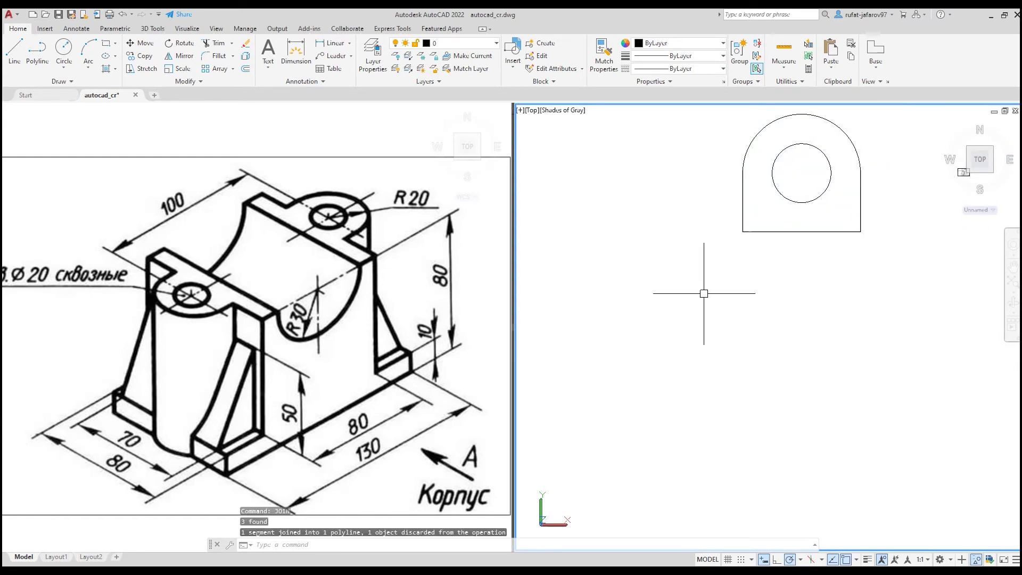
key("Escape")
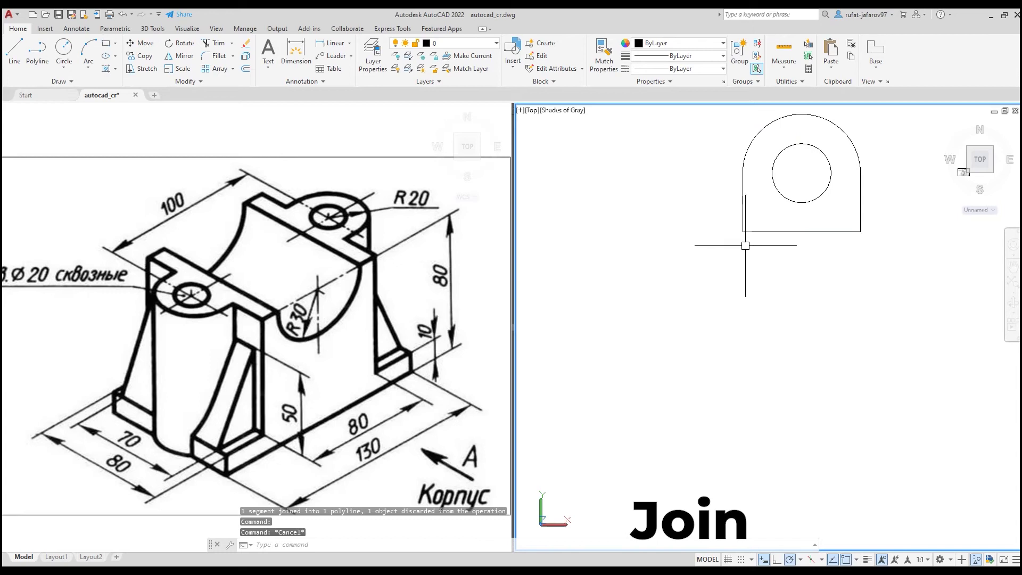
middle_click_drag(740, 297, 851, 205, "shift")
right_click(859, 210)
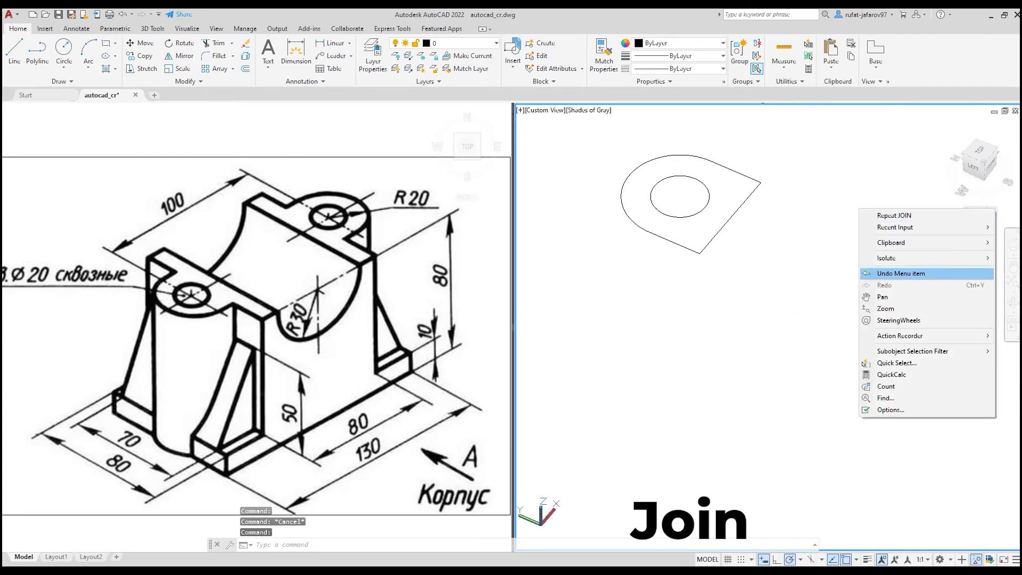
Step: Bring back the hidden model and extrude the lug outline and hole circle down to the base
mouse_move(886, 257)
left_click(798, 282)
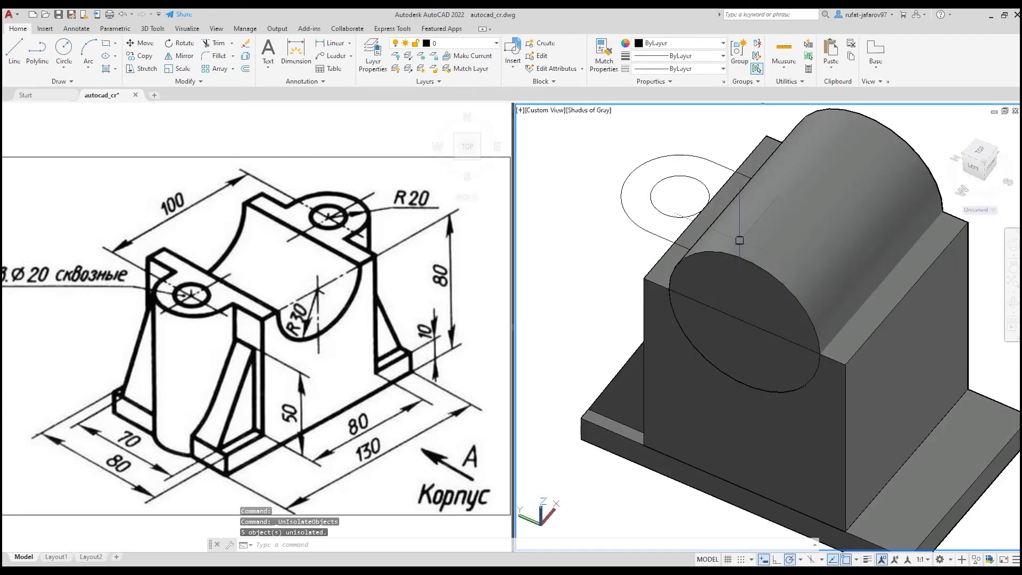
mouse_move(714, 265)
middle_mouse_down("shift")
mouse_move(635, 133)
mouse_move(670, 143)
middle_mouse_up("shift")
scroll(683, 146, "down", 3)
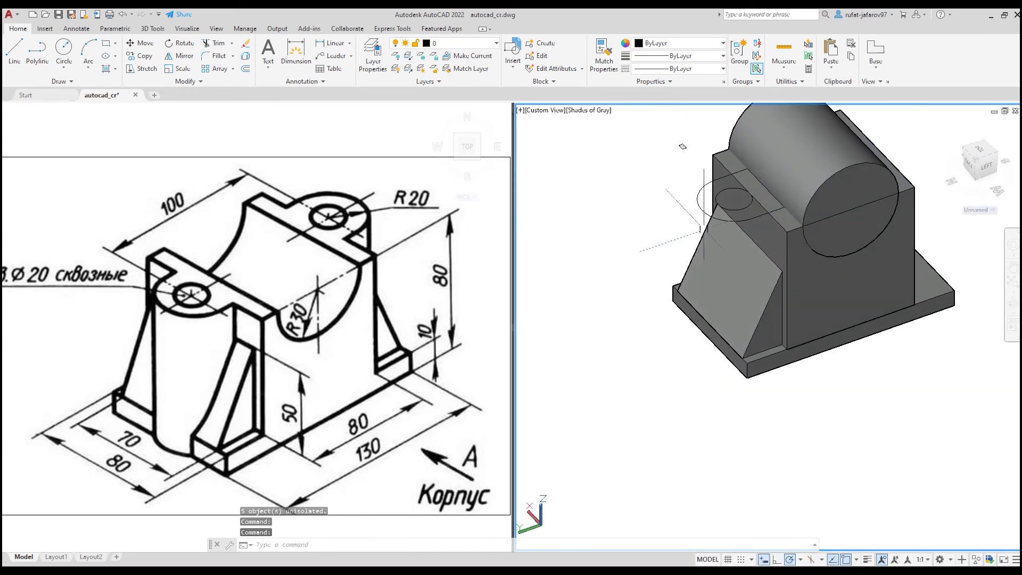
key("Escape")
left_click(662, 183)
left_click(862, 284)
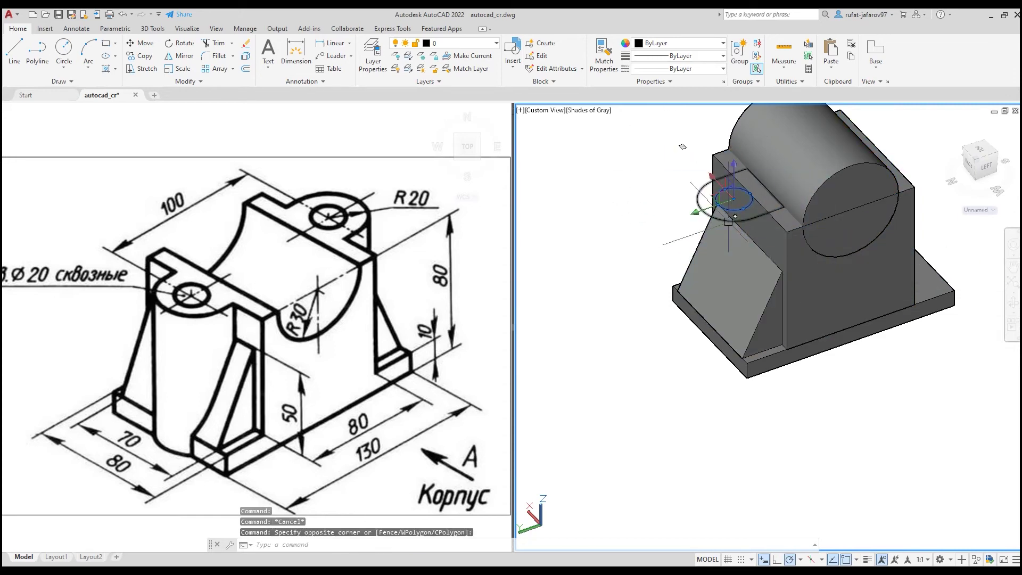
left_click(728, 221)
left_click(153, 28)
left_click(69, 53)
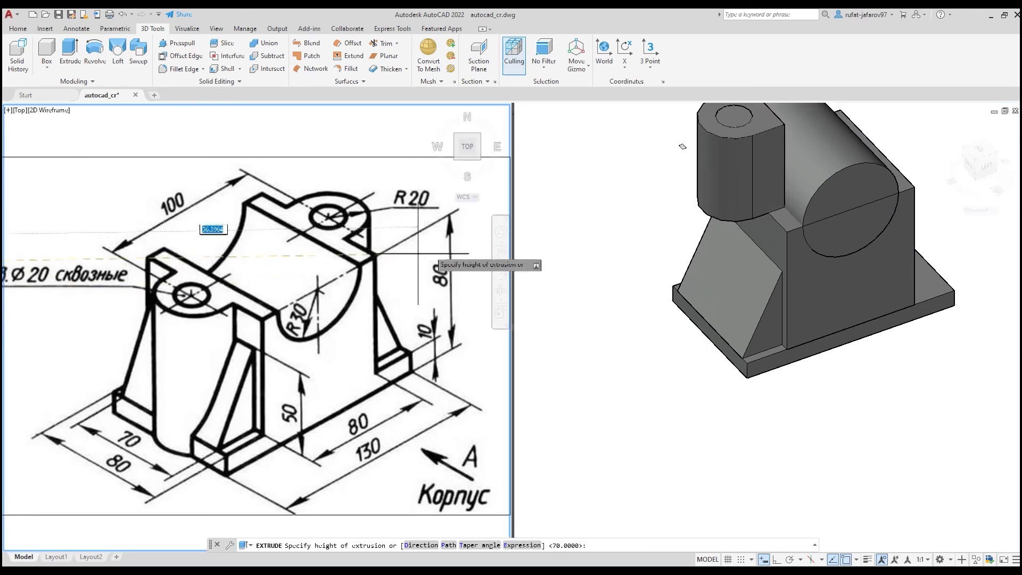
left_click(746, 378)
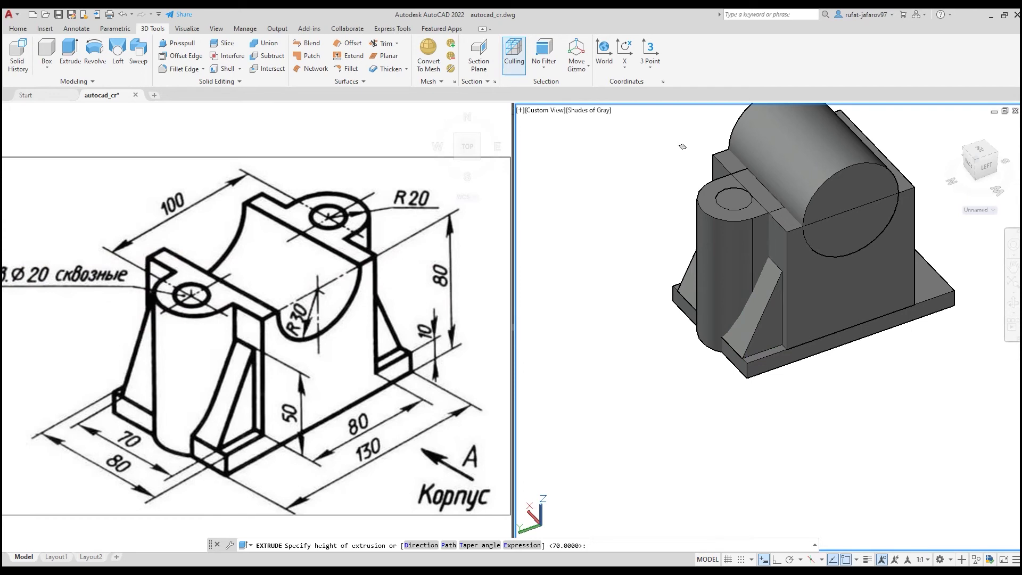
Step: Window-select the left boss and its ribs for mirroring
left_click(655, 417)
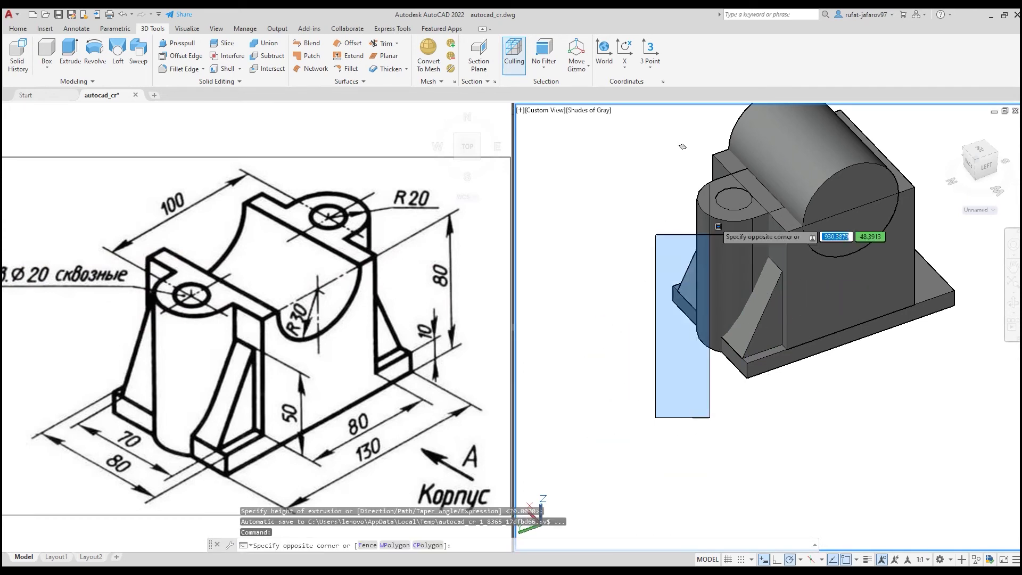
left_click(804, 149)
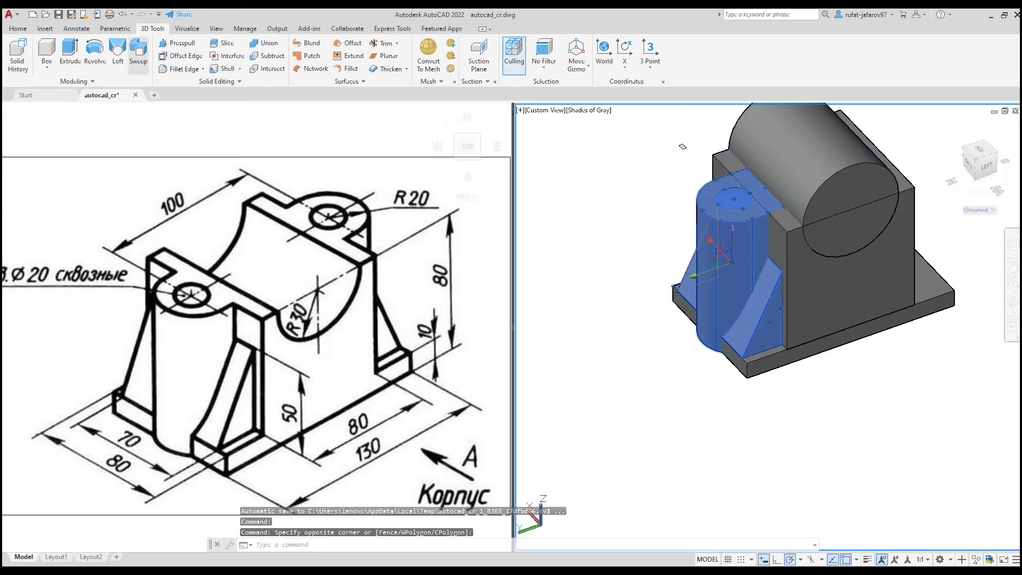
key("alt+h")
Step: Mirror the boss and rib across the centre line, keeping the originals
left_click(180, 55)
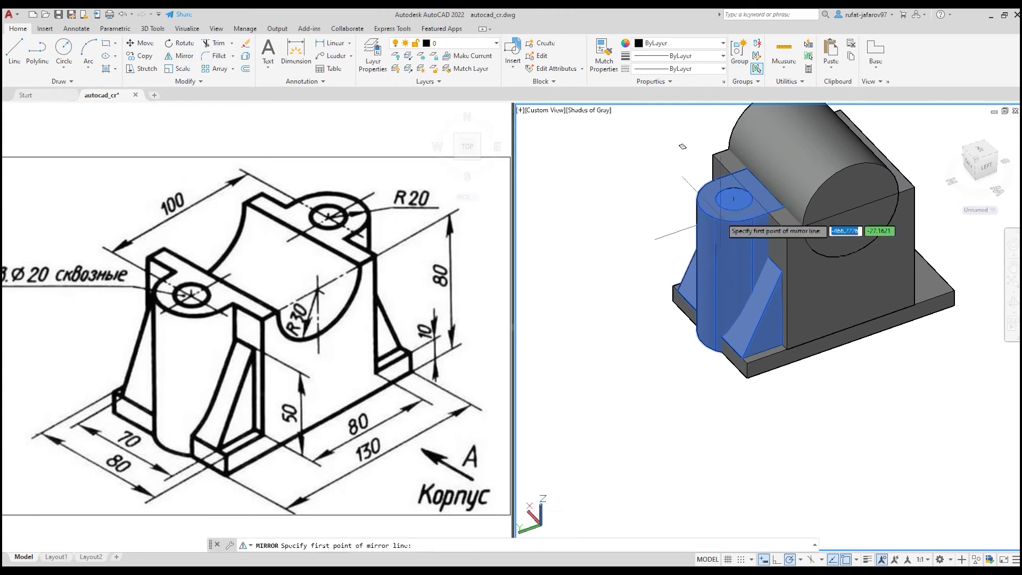
left_click(723, 223)
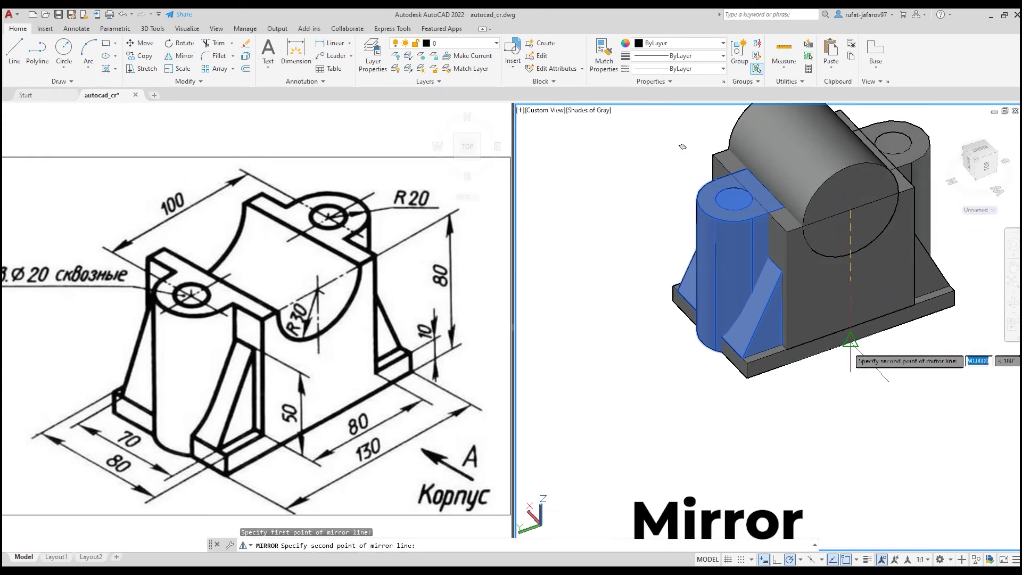
left_click(850, 397)
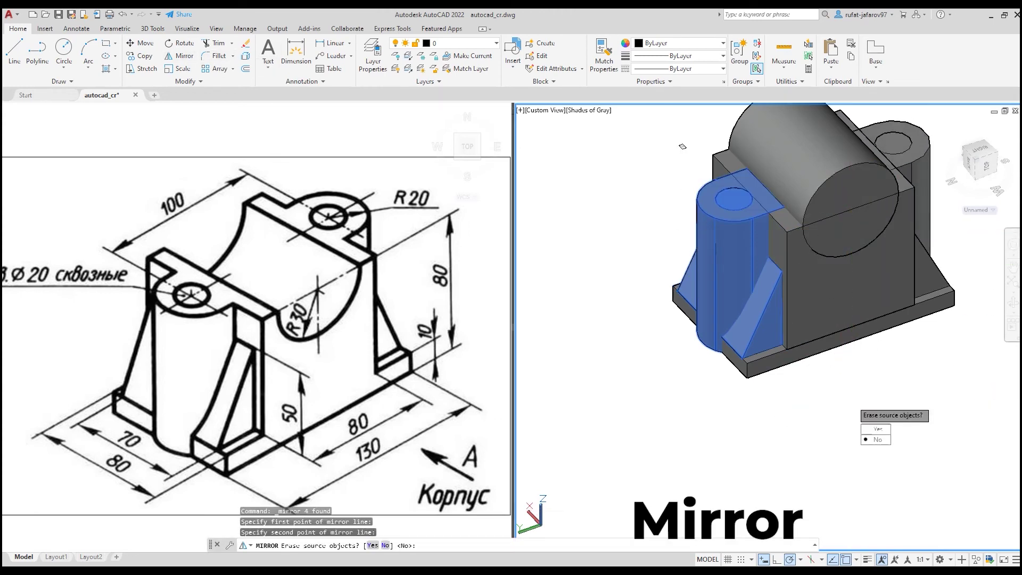
key("Return")
middle_click_drag(850, 396, 771, 250, "shift")
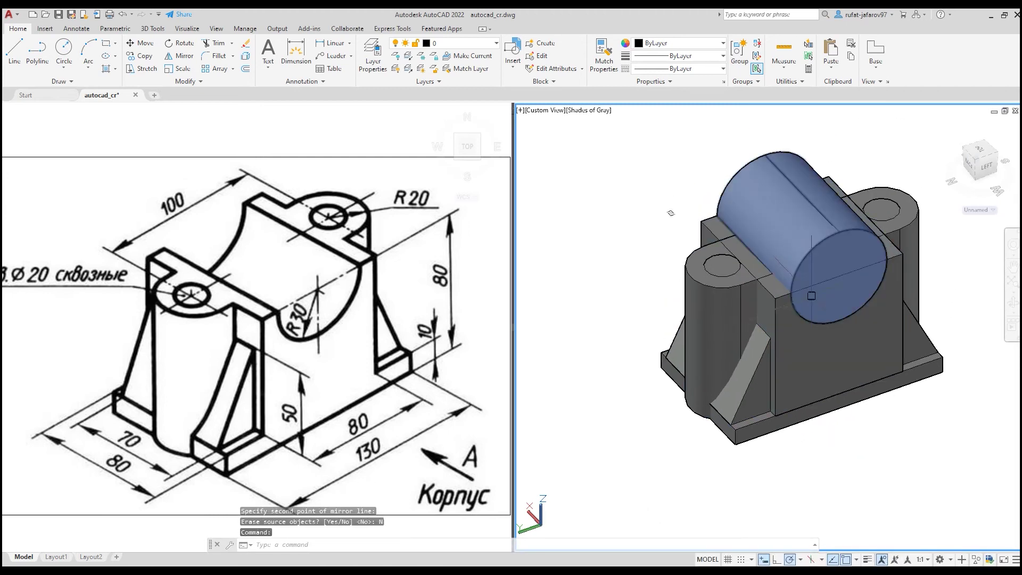
left_click(152, 28)
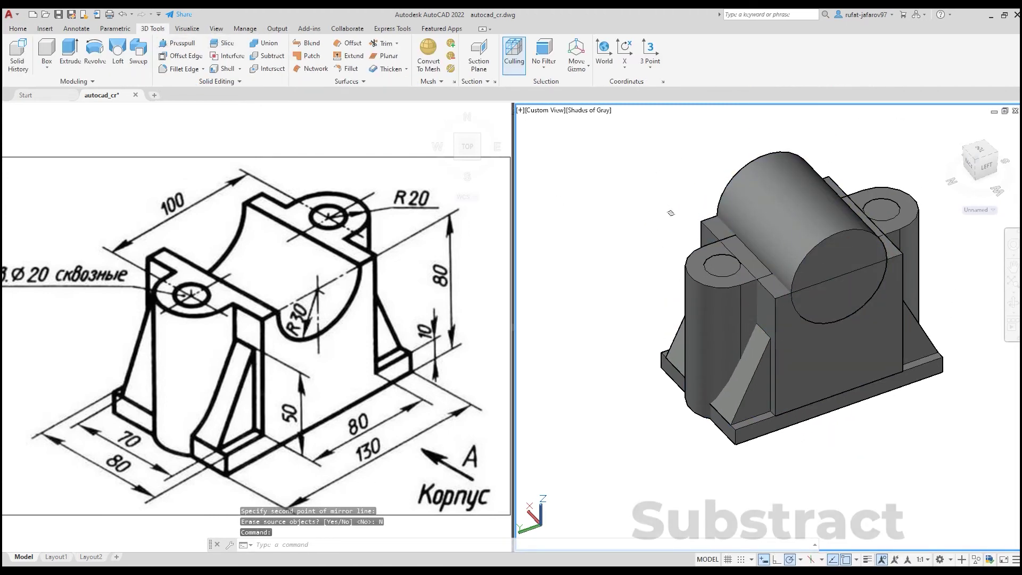
Step: Subtract the horizontal cylinder from the central block to cut the saddle groove
left_click(267, 55)
left_click(851, 352)
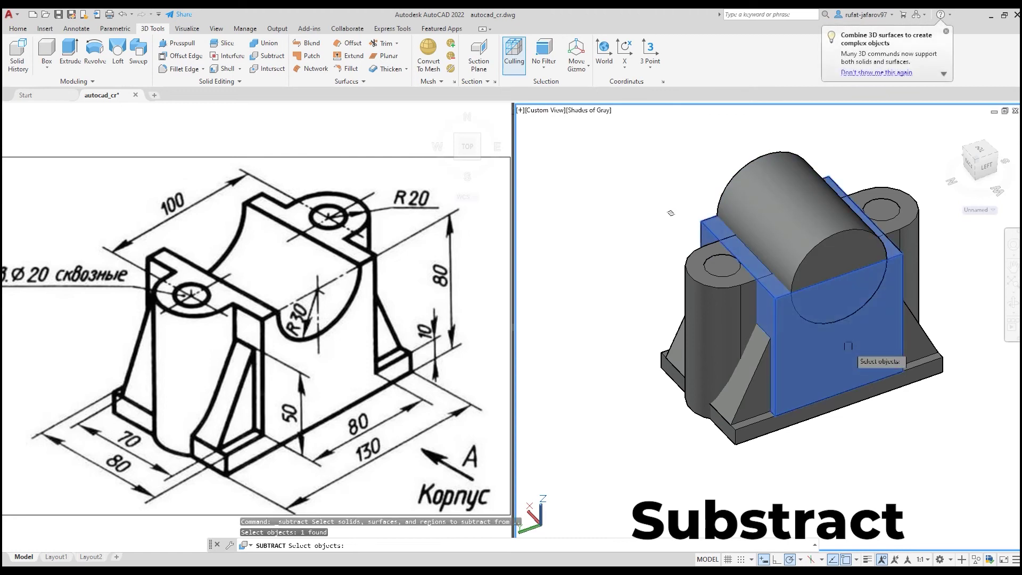
key("Return")
left_click(836, 257)
key("Return")
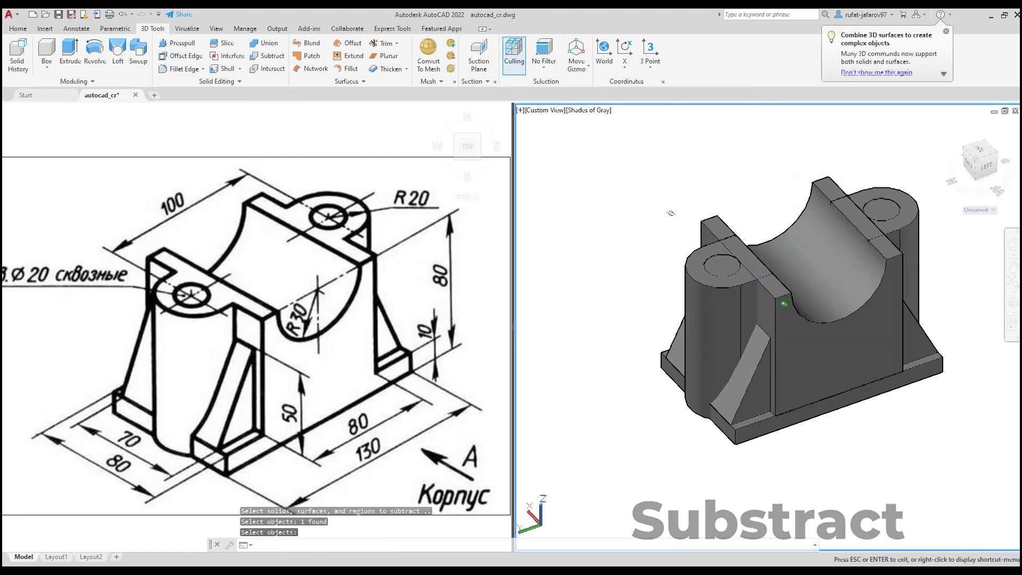
Step: Start a second subtraction on the left boss, then cancel it
left_click(268, 56)
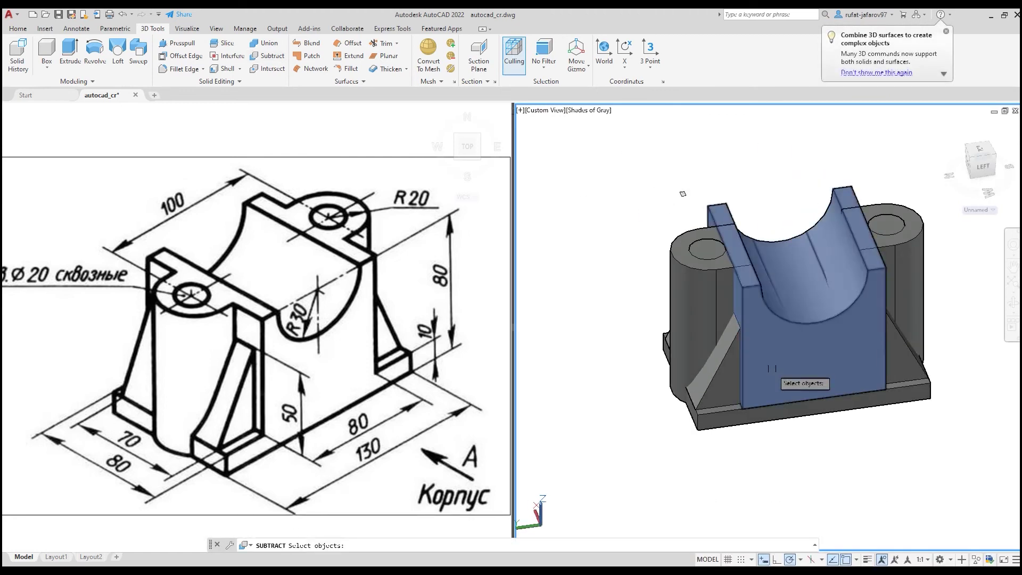
left_click(718, 373)
key("F1")
left_click(701, 72)
key("Escape")
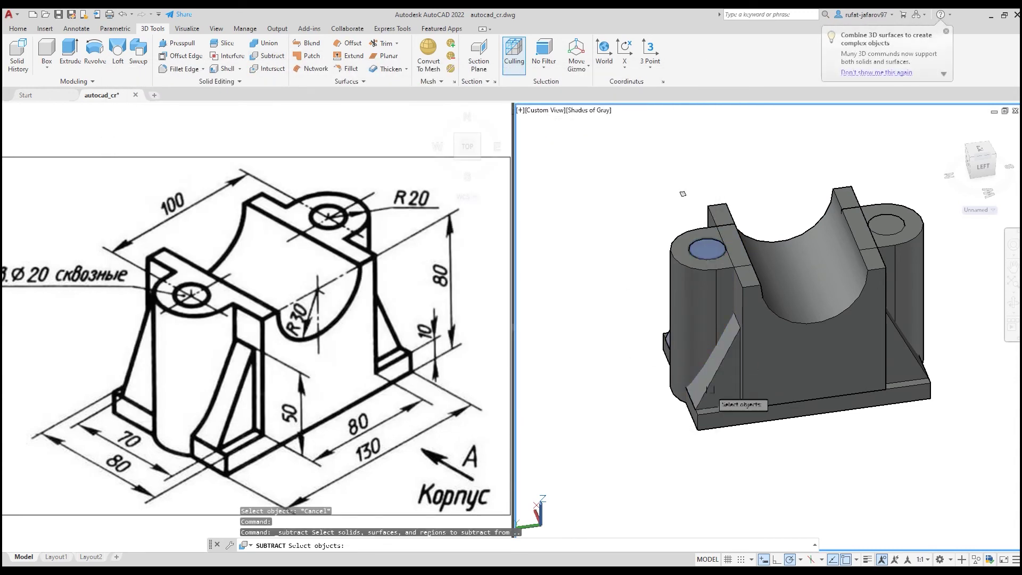
scroll(690, 243, "up", 2)
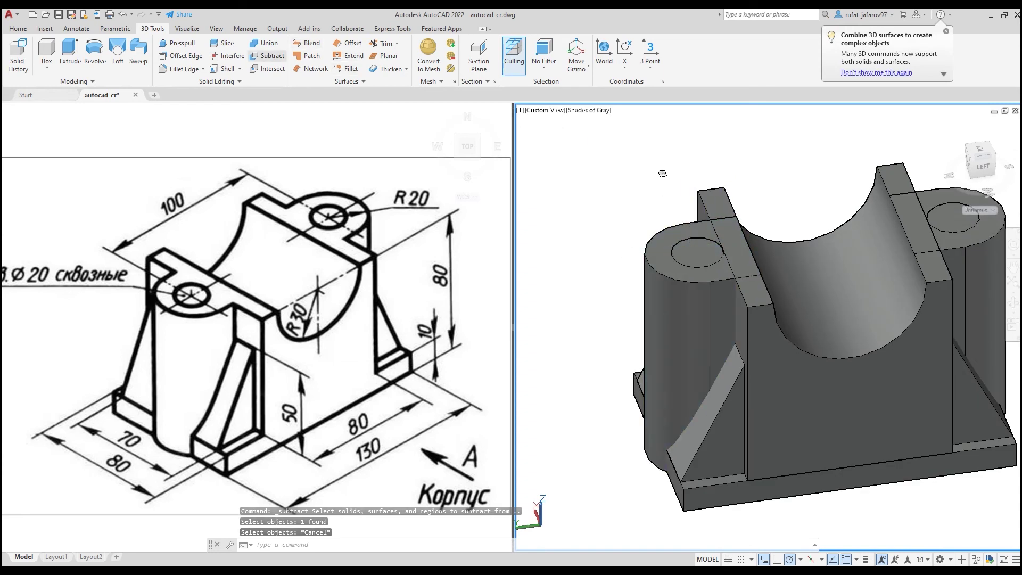
Step: Choose both bosses, front-left and rear-right ribs, and the base plate as solids to cut
left_click(269, 55)
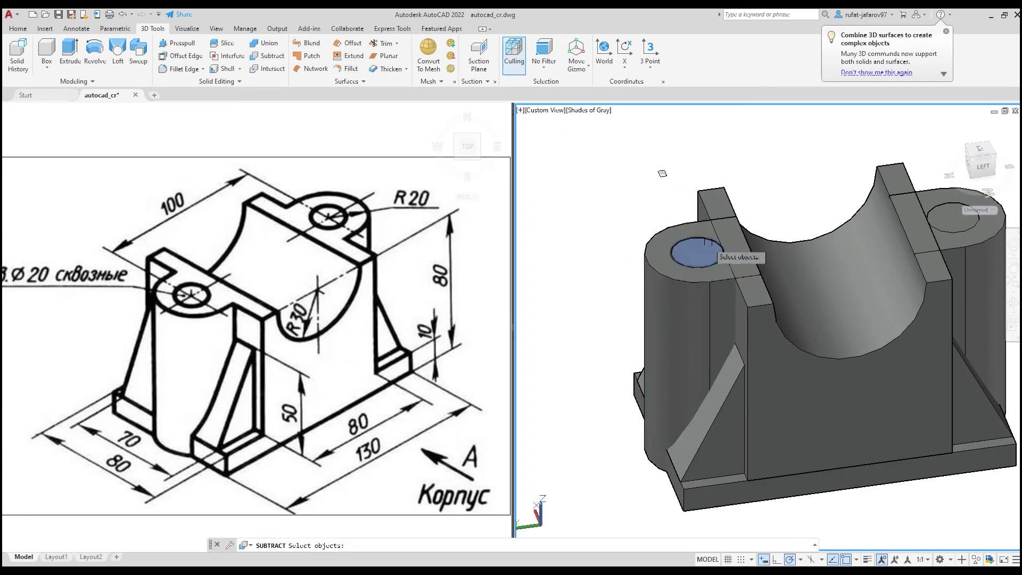
left_click(693, 321)
left_click(717, 405)
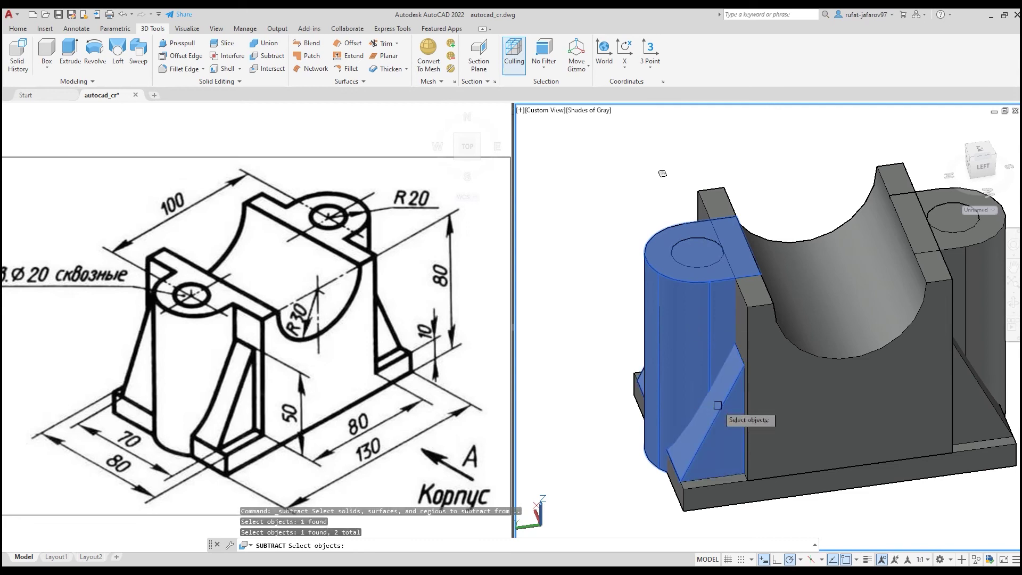
left_click(726, 485)
middle_click_drag(772, 346, 647, 343)
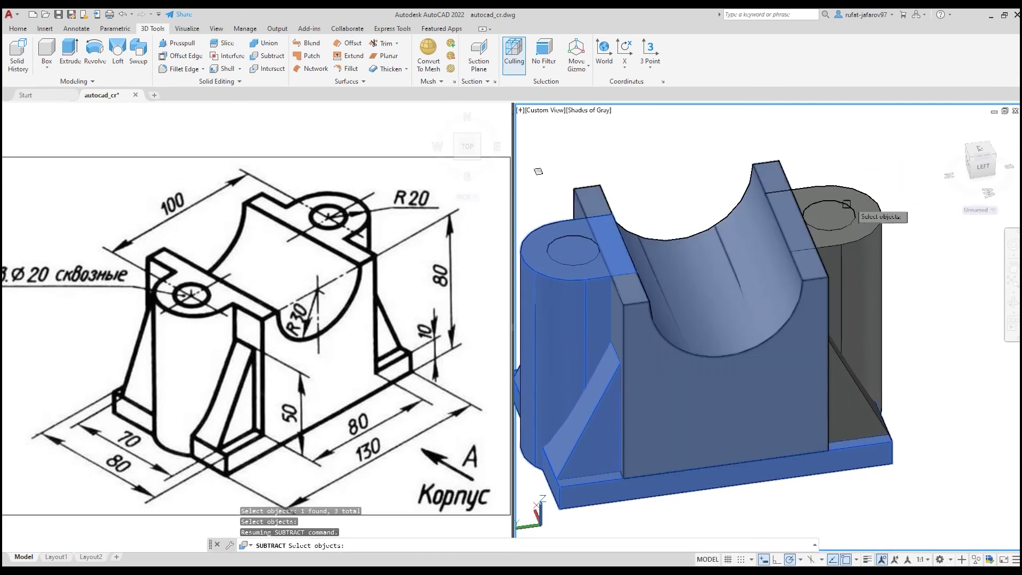
left_click(877, 224)
left_click(860, 399)
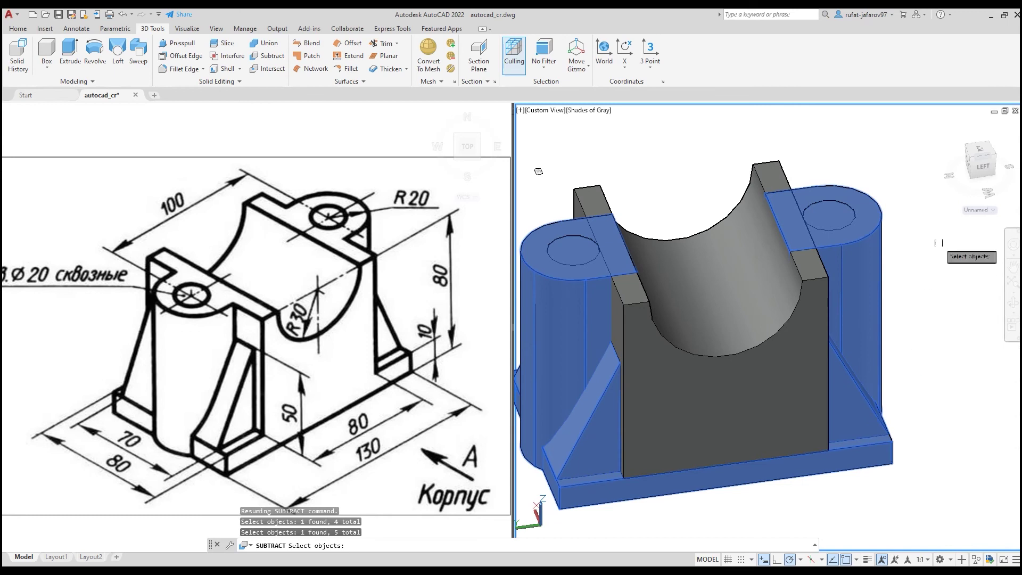
key("Return")
Step: Subtract both Ø20 hole cylinders and orbit to check the through holes from below
middle_click_drag(538, 171, 599, 177)
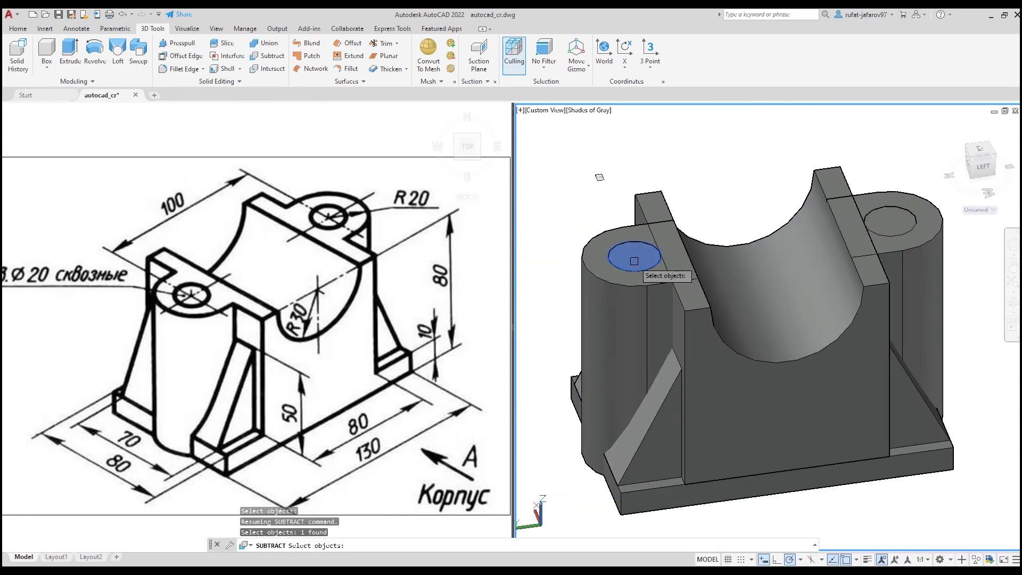
key("Return")
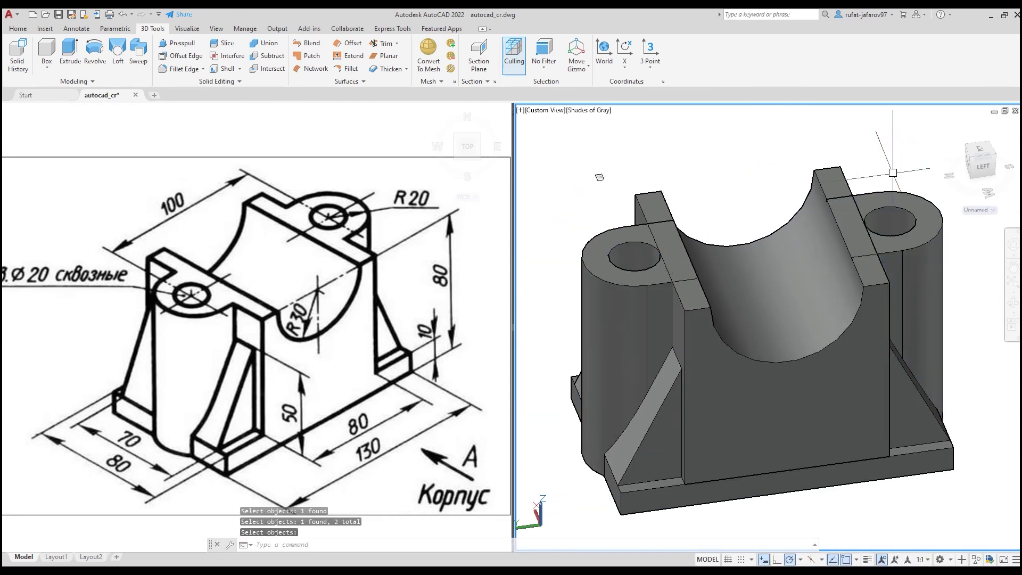
middle_click_drag(599, 177, 494, 471, "shift")
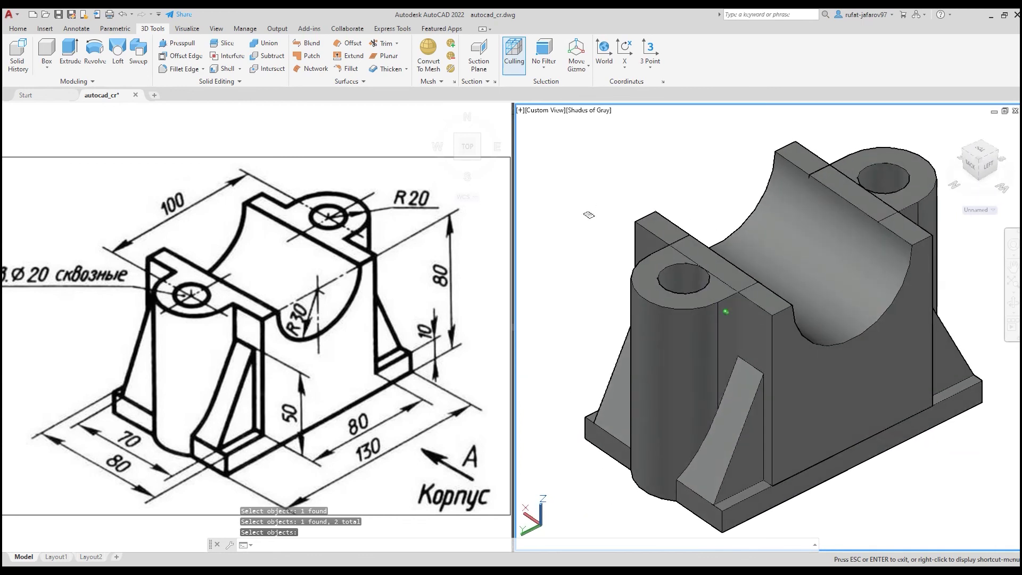
mouse_move(724, 319)
middle_mouse_down("shift")
mouse_move(723, 240)
mouse_move(745, 160)
middle_mouse_up("shift")
middle_click_drag(692, 320, 650, 315, "shift")
left_click(265, 43)
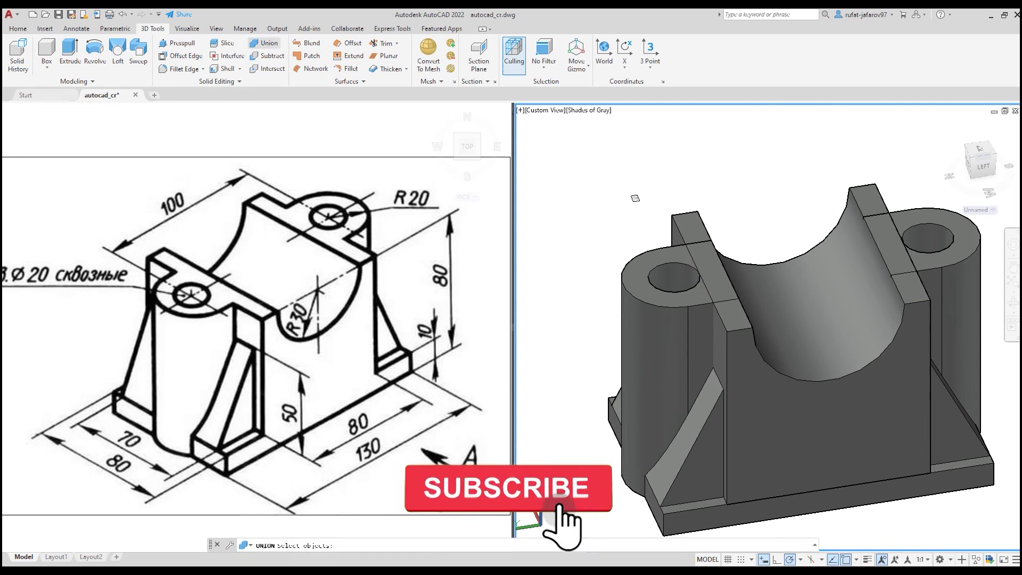
Step: Union the outer body with the central saddle block, then orbit to inspect the housing
left_click(650, 314)
left_click(737, 330)
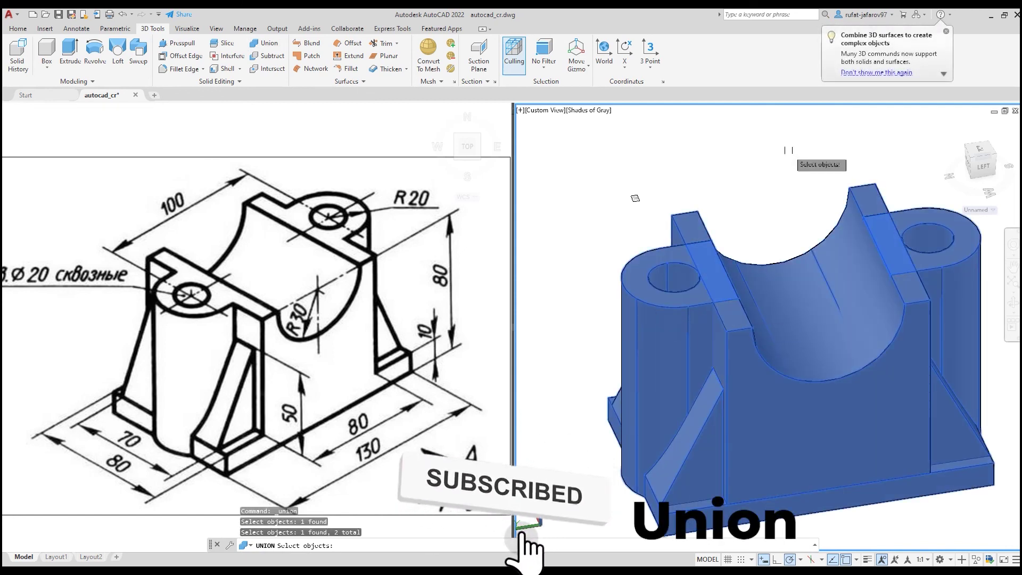
key("Return")
mouse_move(788, 150)
middle_mouse_down("shift")
mouse_move(827, 156)
mouse_move(540, 208)
middle_mouse_up("shift")
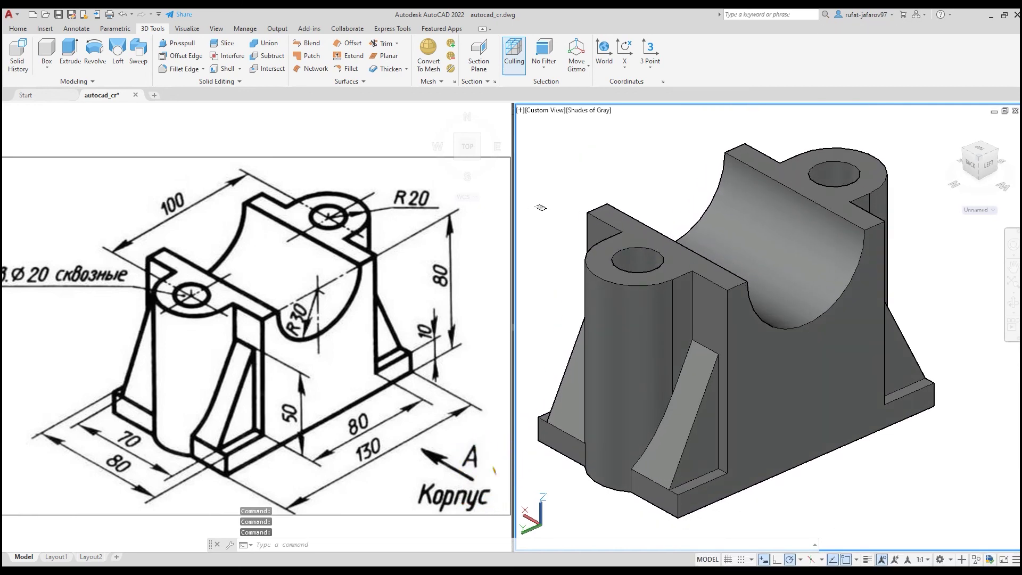